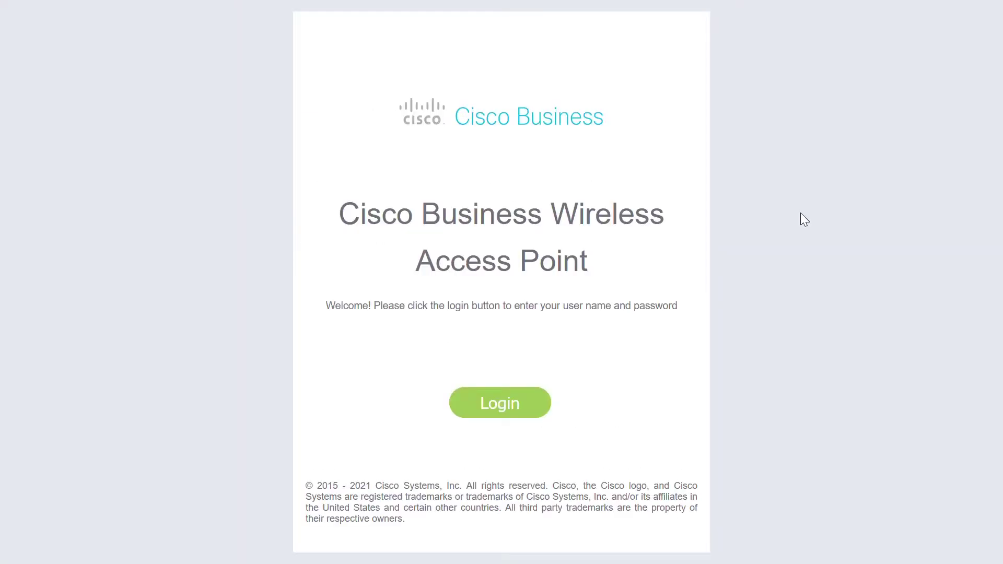
# Step: Log in to the access point web UI with the admin username and administrator password
pyautogui.click(501, 403)
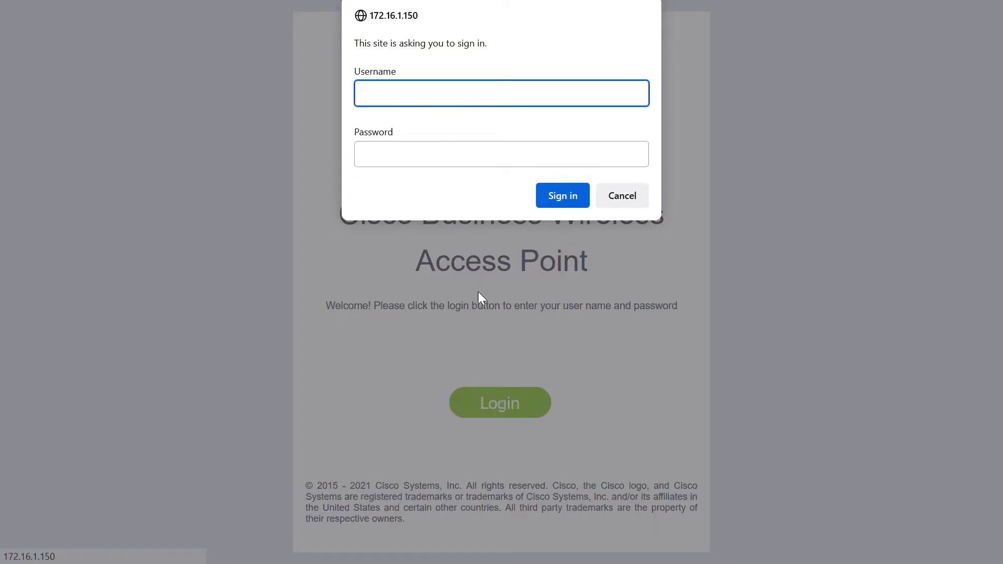
pyautogui.write('admin')
pyautogui.press('Tab')
pyautogui.write('•')
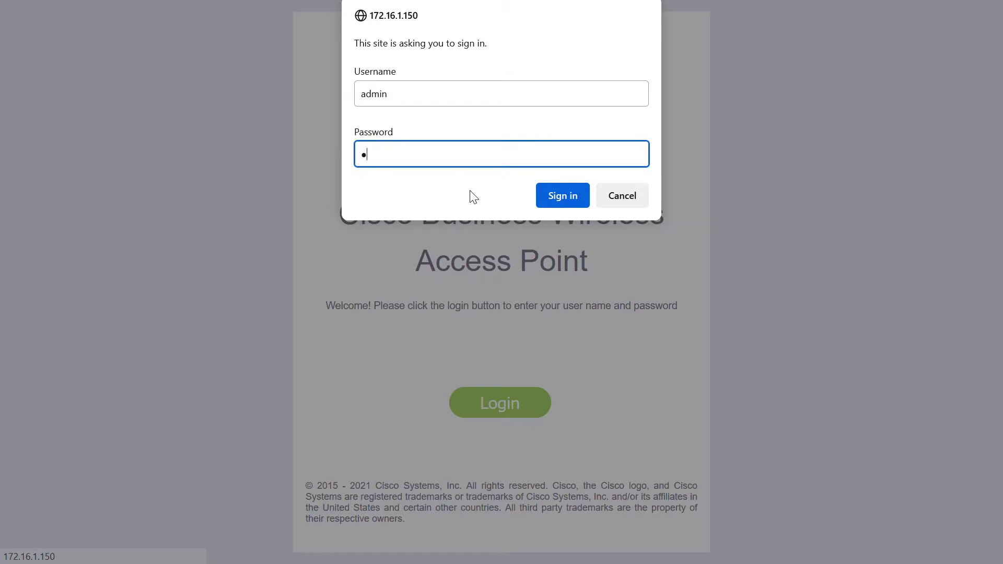
pyautogui.write('•••••••••')
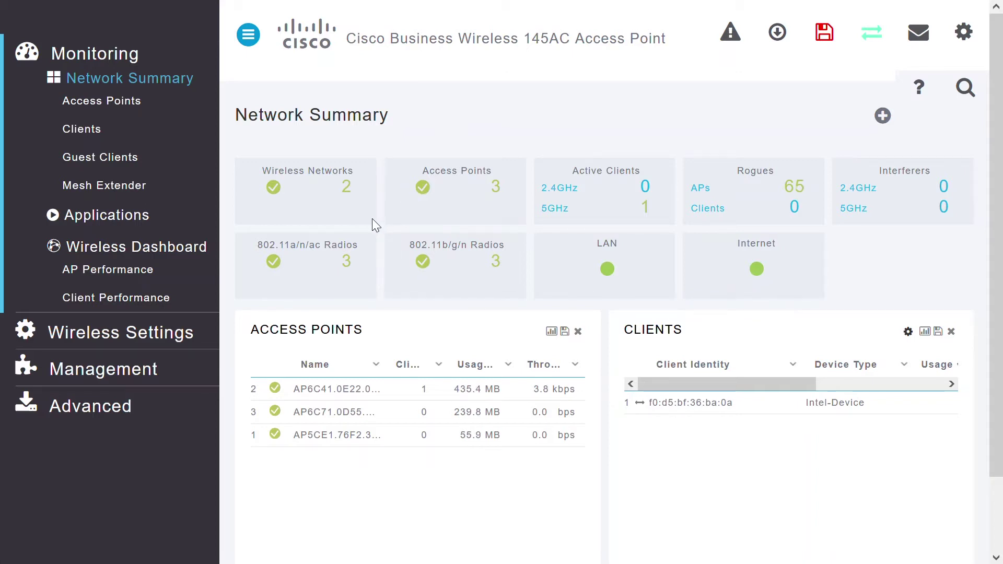
# Step: Browse the Clients, Management Access and SNMP pages, returning to the Network Summary each time
pyautogui.click(91, 134)
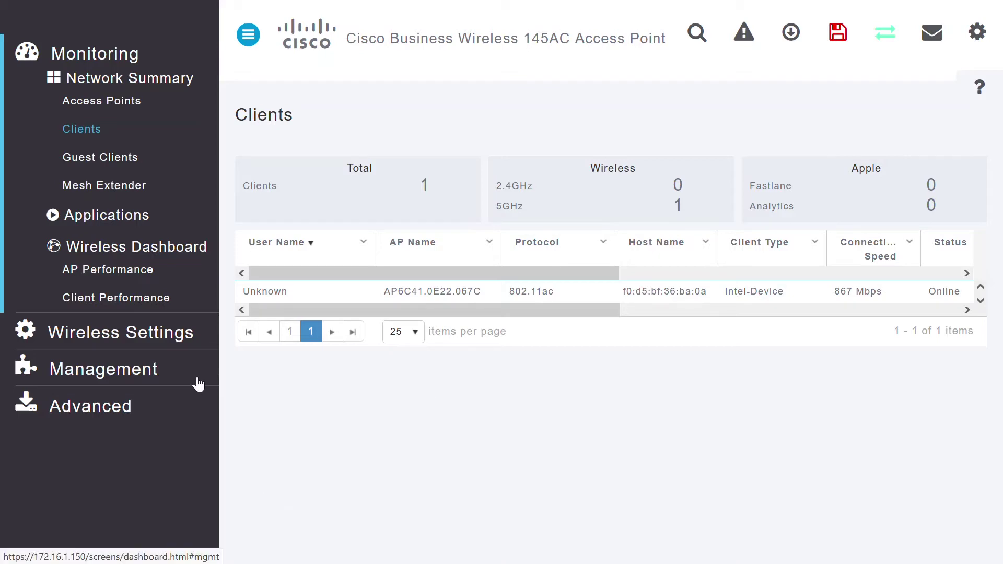
pyautogui.click(157, 372)
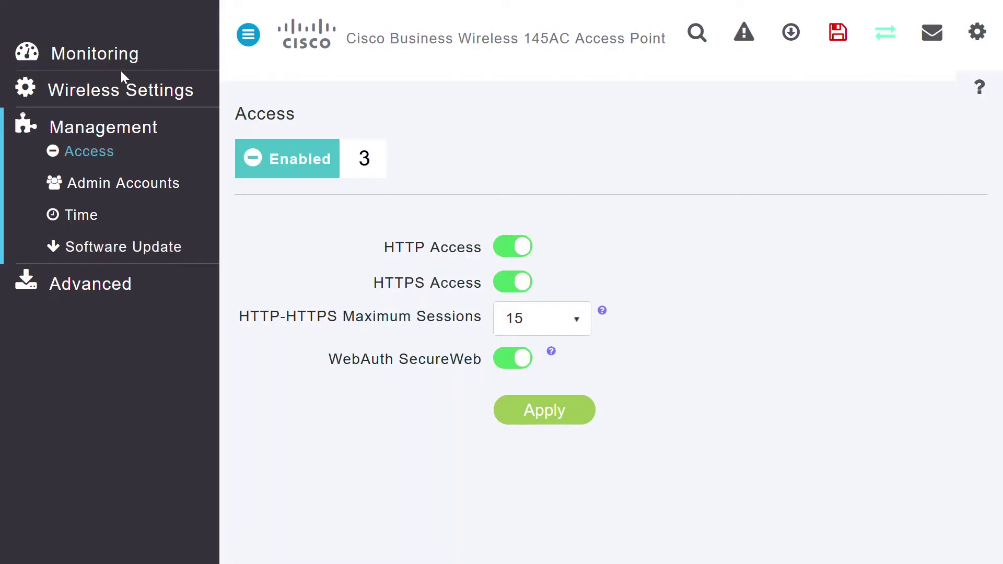
pyautogui.click(117, 63)
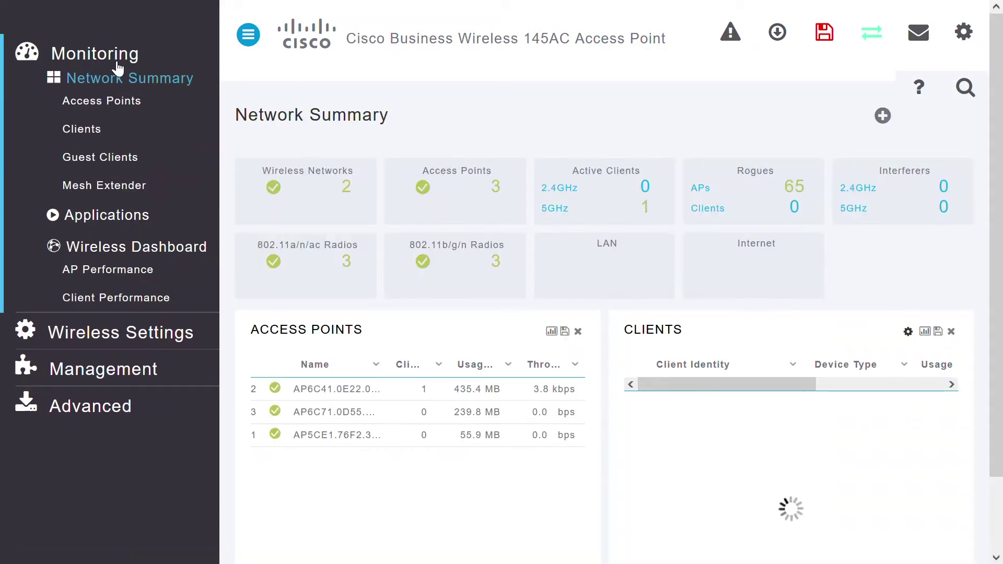
pyautogui.click(66, 166)
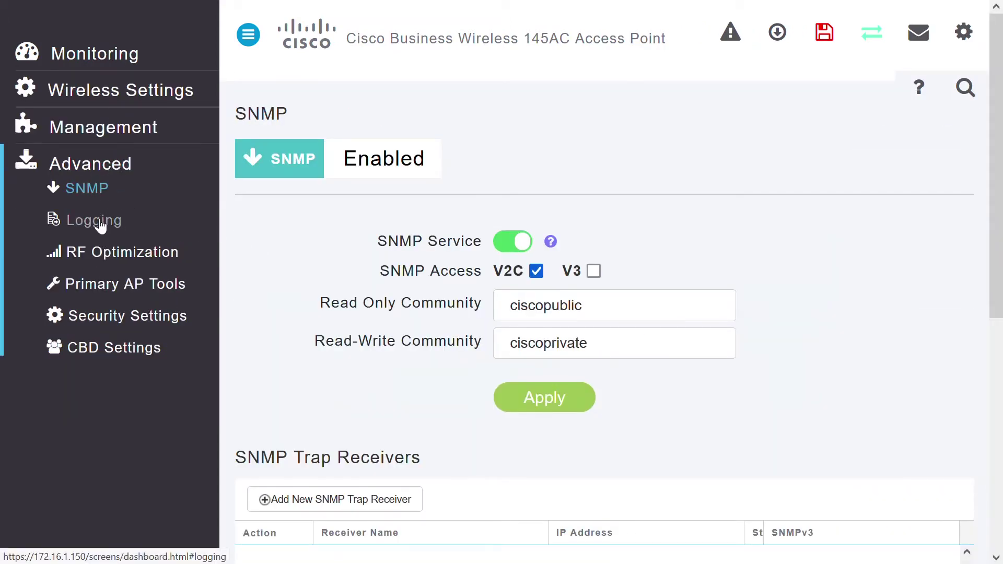
pyautogui.click(97, 51)
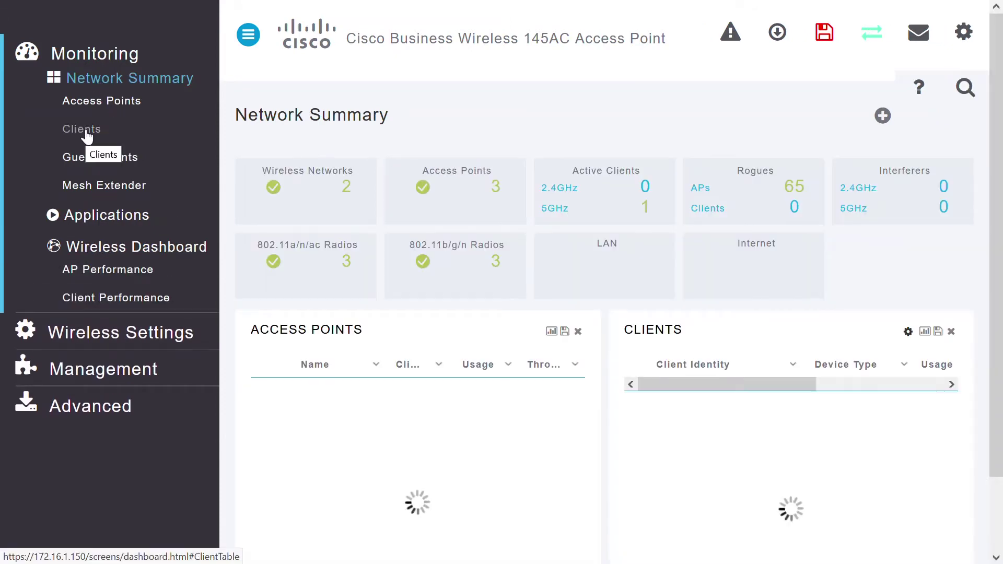
# Step: Review the Clients table columns and open the CBW5Ghz client's details
pyautogui.click(86, 131)
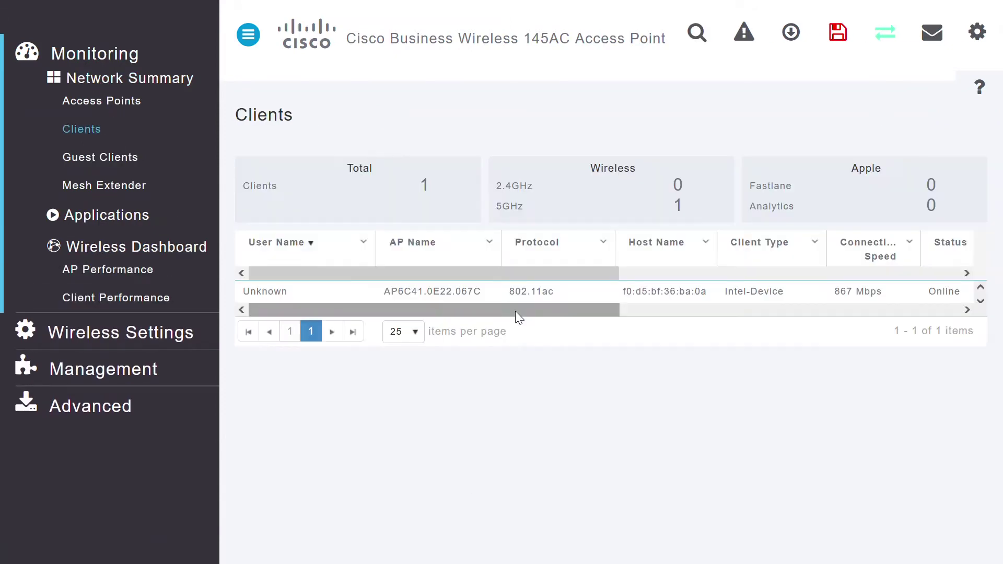
pyautogui.moveTo(468, 309); pyautogui.dragTo(624, 317)
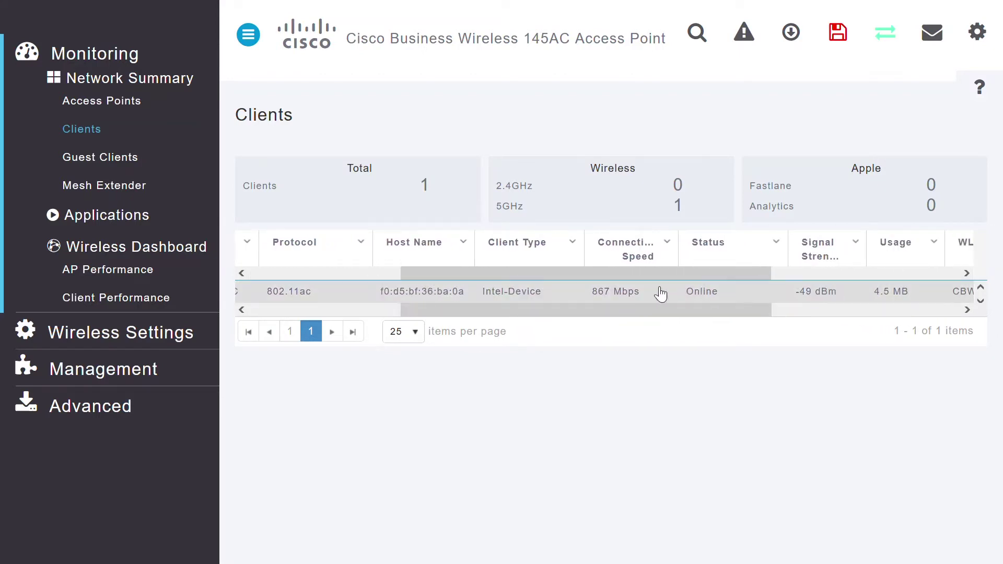
pyautogui.moveTo(540, 312); pyautogui.dragTo(371, 289)
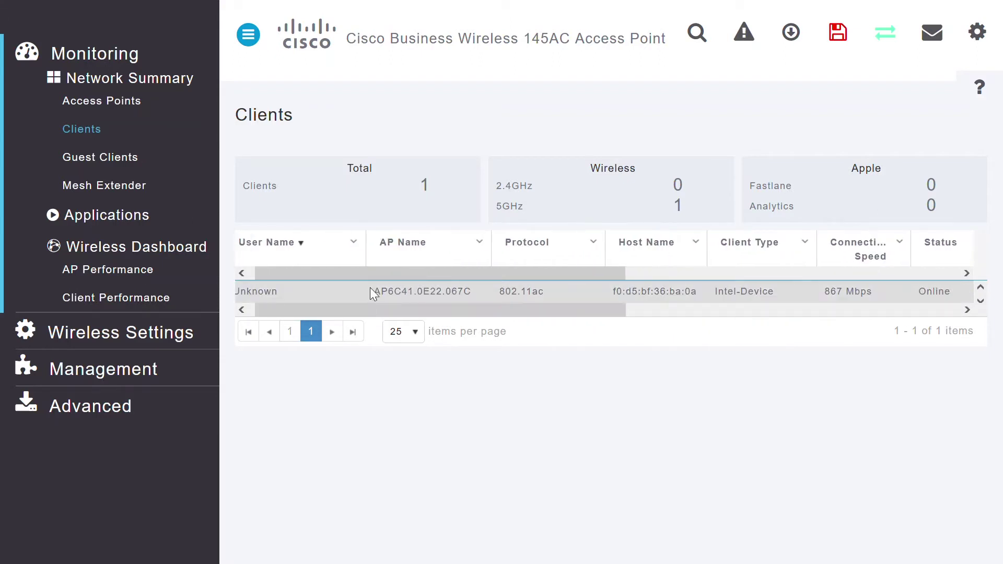
pyautogui.click(370, 289)
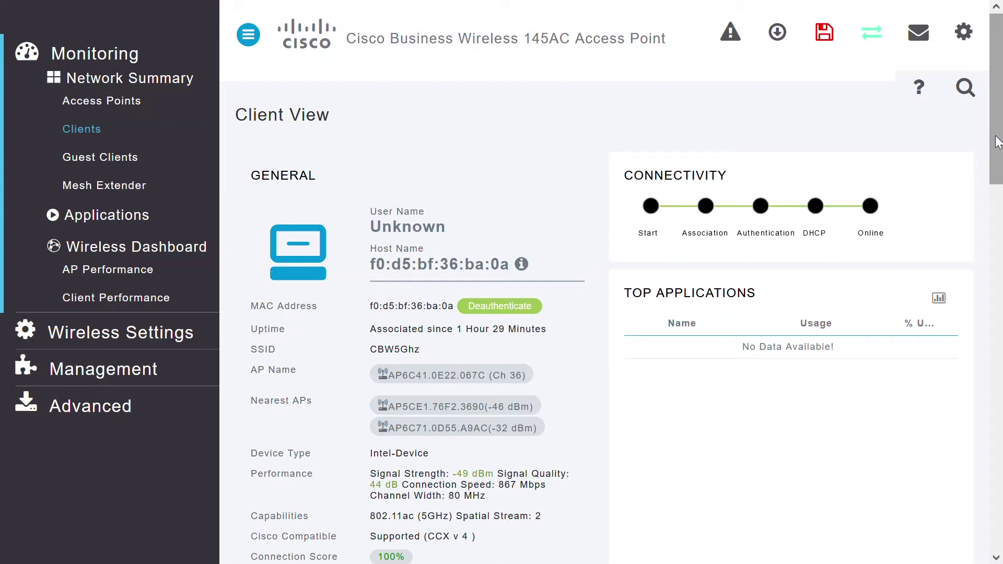
# Step: Scroll to the client's Client Test, ping it successfully 5/5, then show the Connection test
pyautogui.moveTo(997, 140); pyautogui.dragTo(1001, 445)
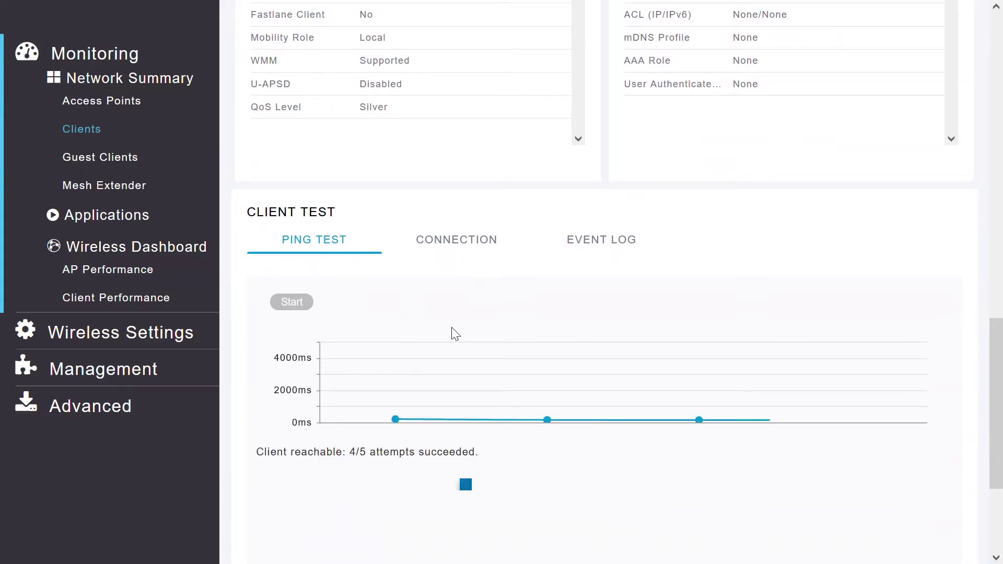
pyautogui.moveTo(470, 425)
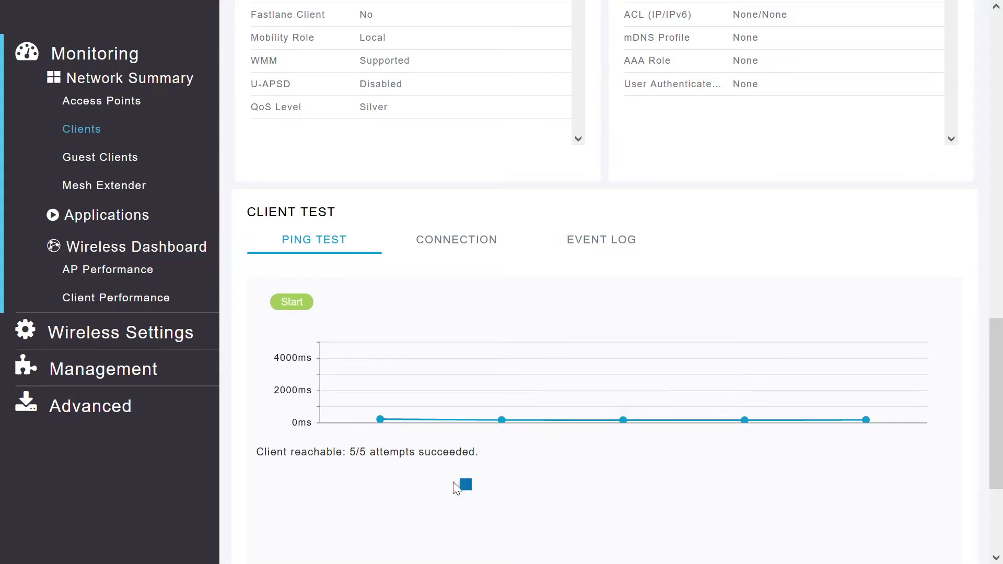
pyautogui.click(470, 246)
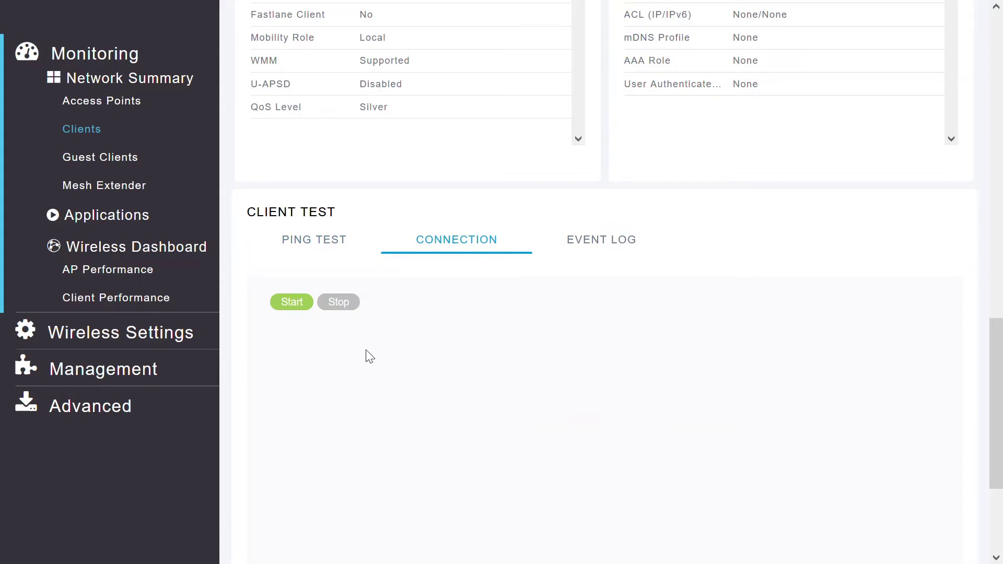
# Step: Start three minutes of connection debugging for the client, then switch to its Event Log
pyautogui.click(291, 302)
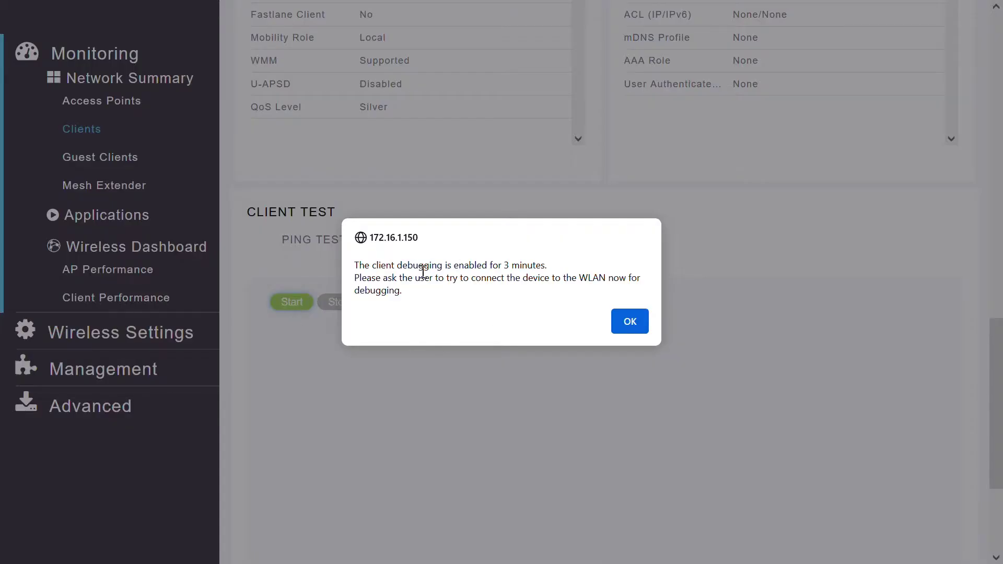
pyautogui.click(628, 321)
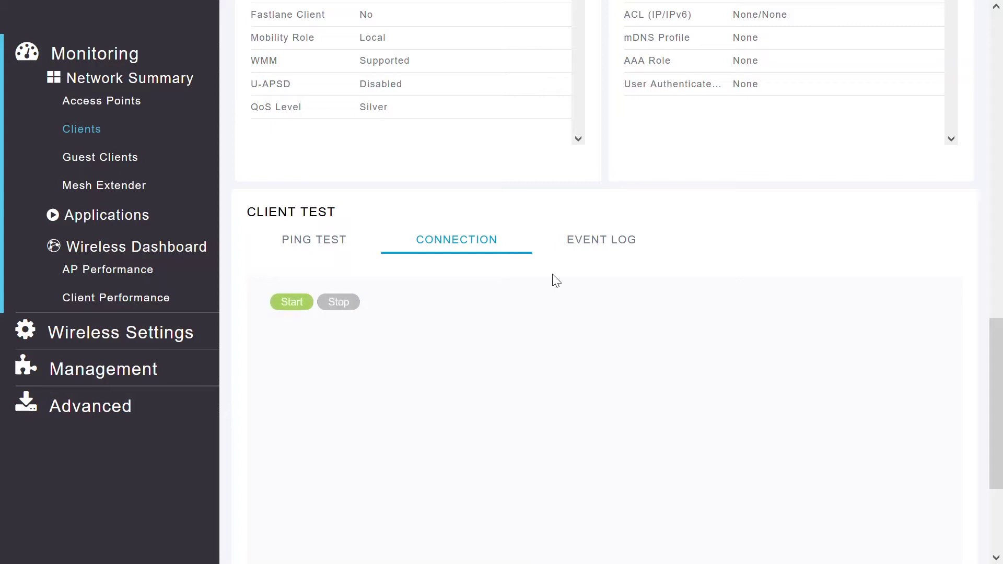
pyautogui.click(587, 253)
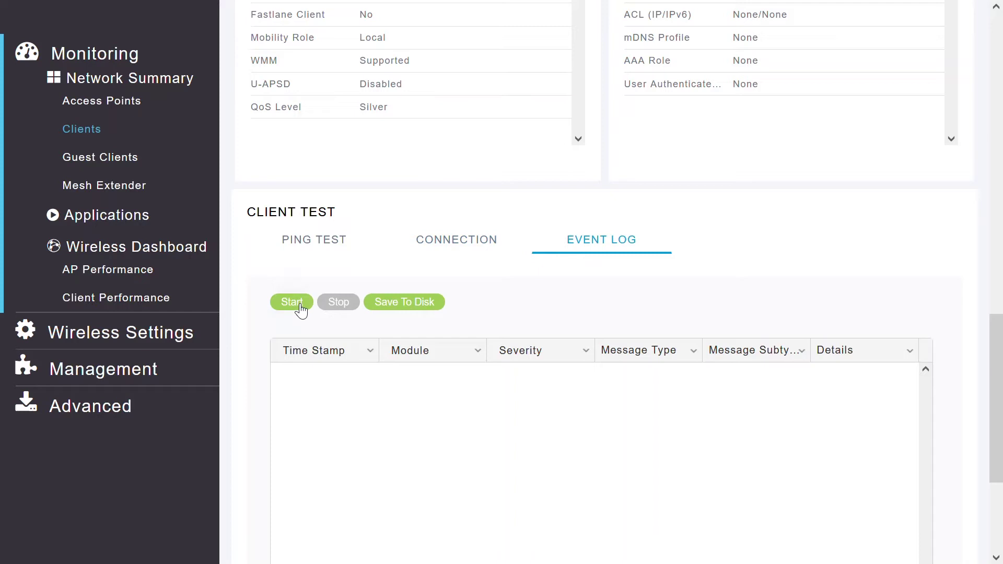
# Step: Capture the client's event log and save it to disk as Event Log.xlsx
pyautogui.click(300, 304)
pyautogui.click(338, 306)
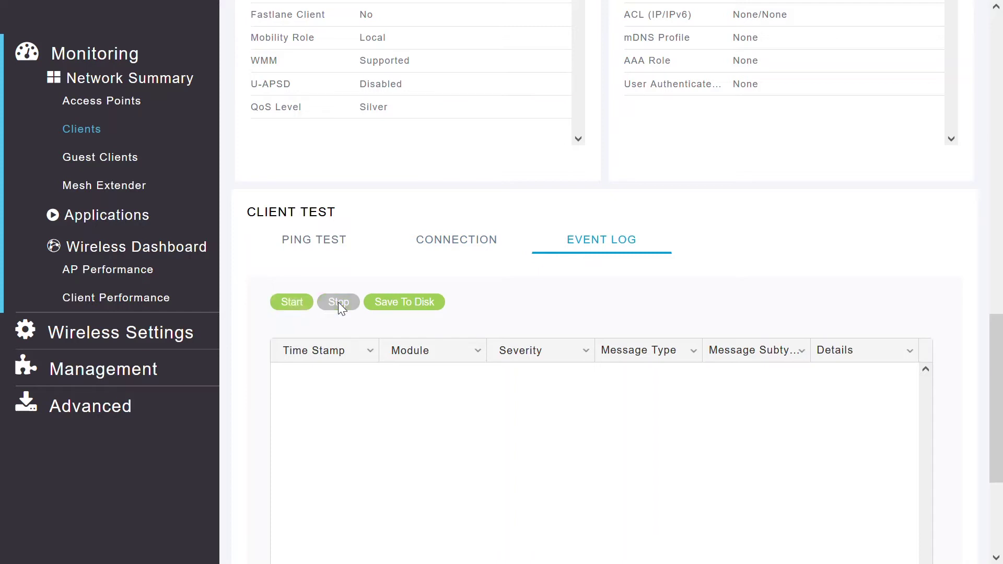
pyautogui.click(405, 308)
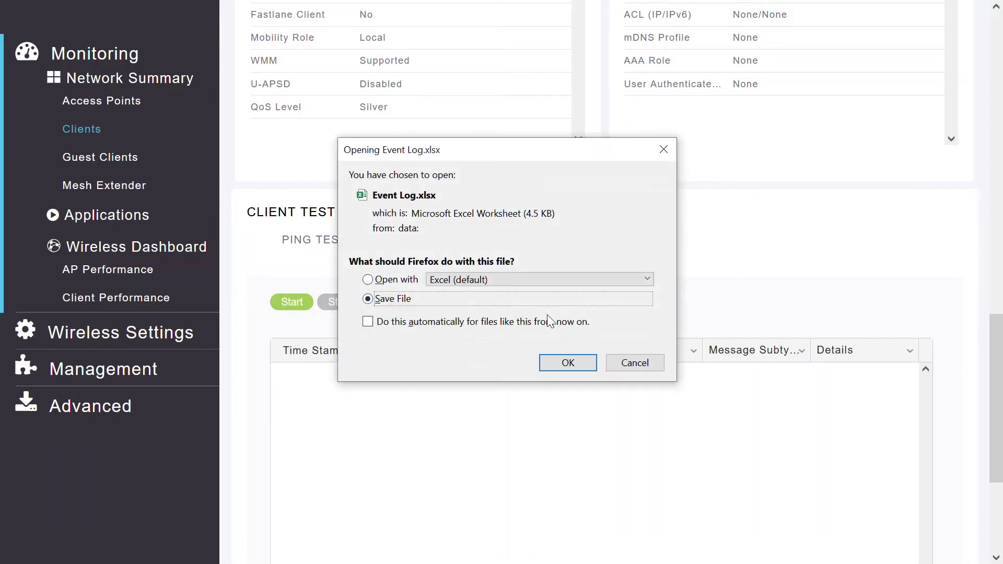
pyautogui.click(553, 362)
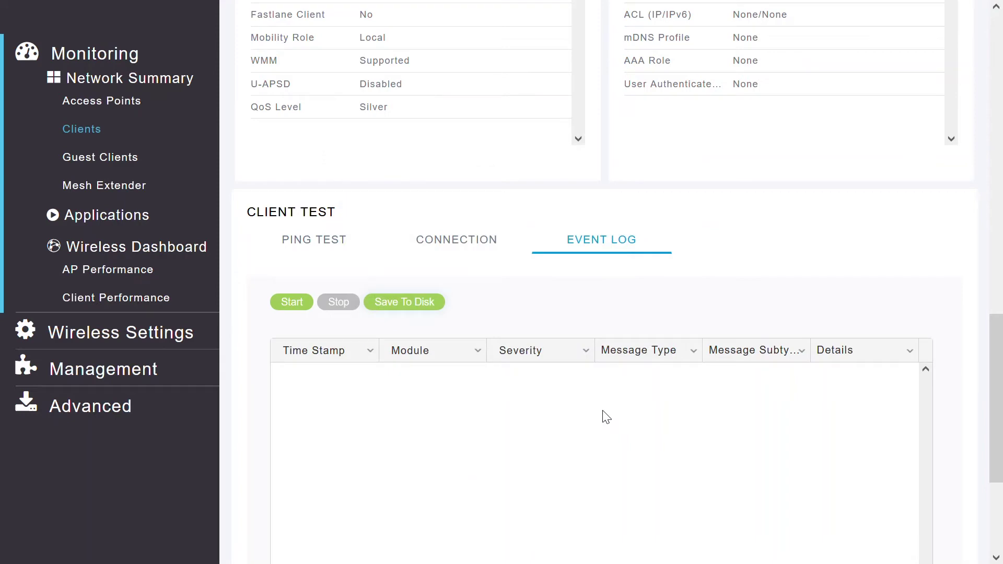
pyautogui.click(131, 103)
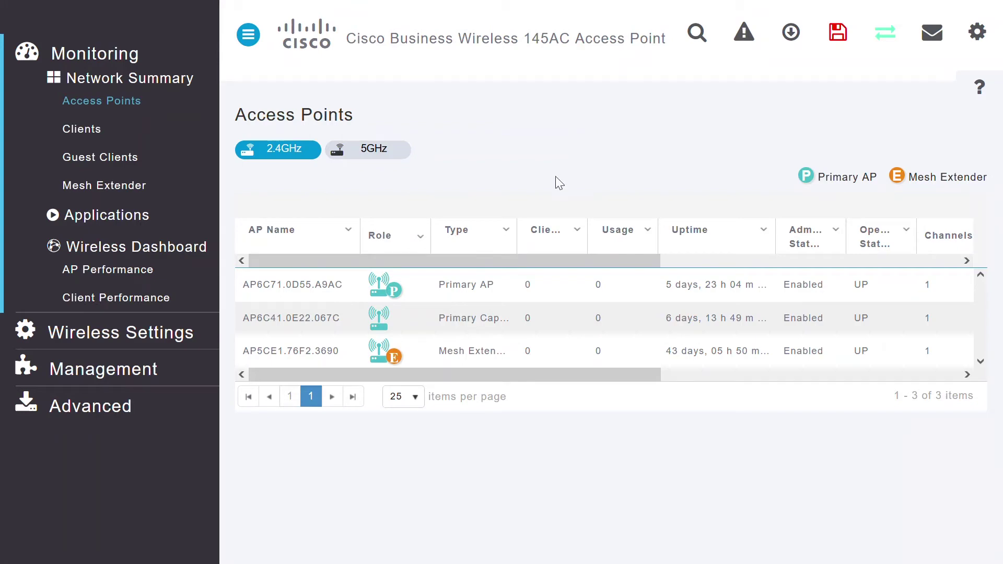
# Step: Generate the tech support bundle for AP5CE1.76F2.3690 and download it once Completed
pyautogui.click(307, 359)
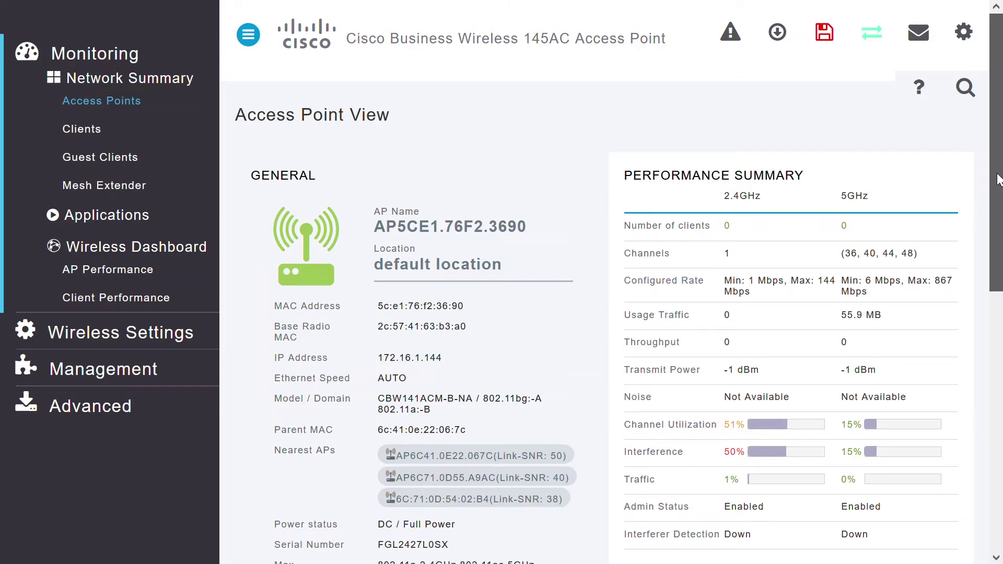
pyautogui.moveTo(998, 179); pyautogui.dragTo(998, 290)
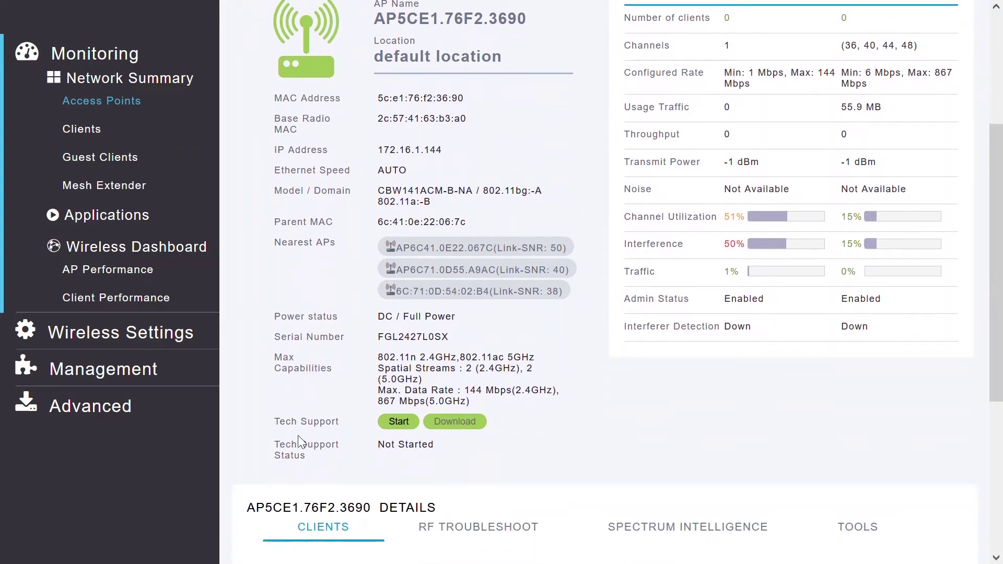
pyautogui.click(397, 423)
pyautogui.click(630, 315)
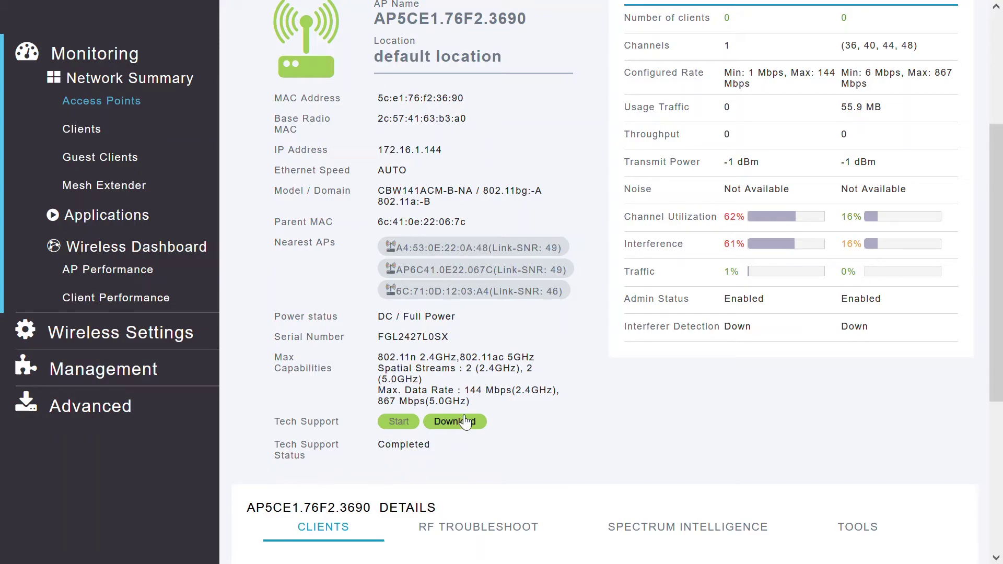
pyautogui.click(465, 422)
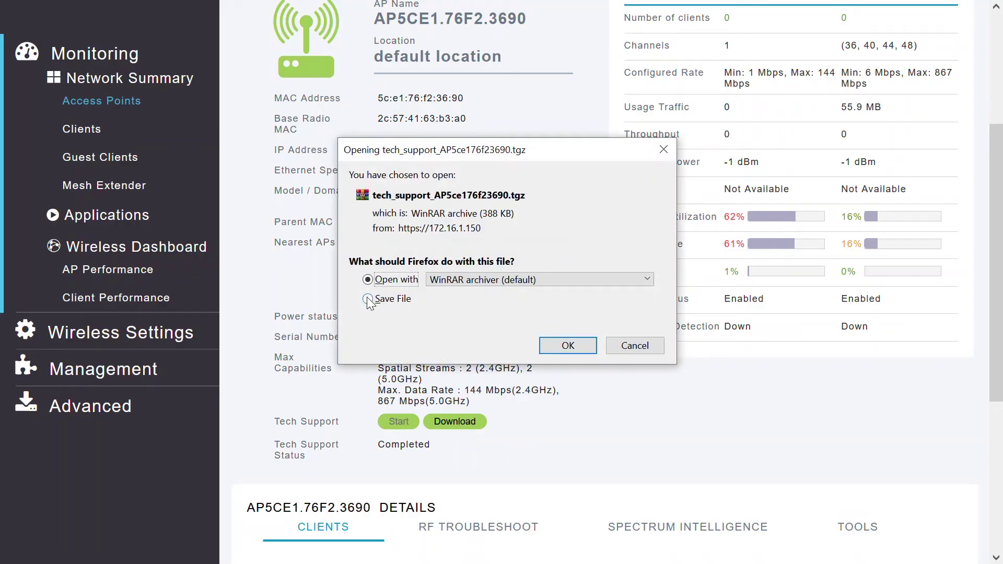
# Step: Save tech_support_AP5ce176f23690.tgz to disk and open it in WinRAR
pyautogui.click(368, 299)
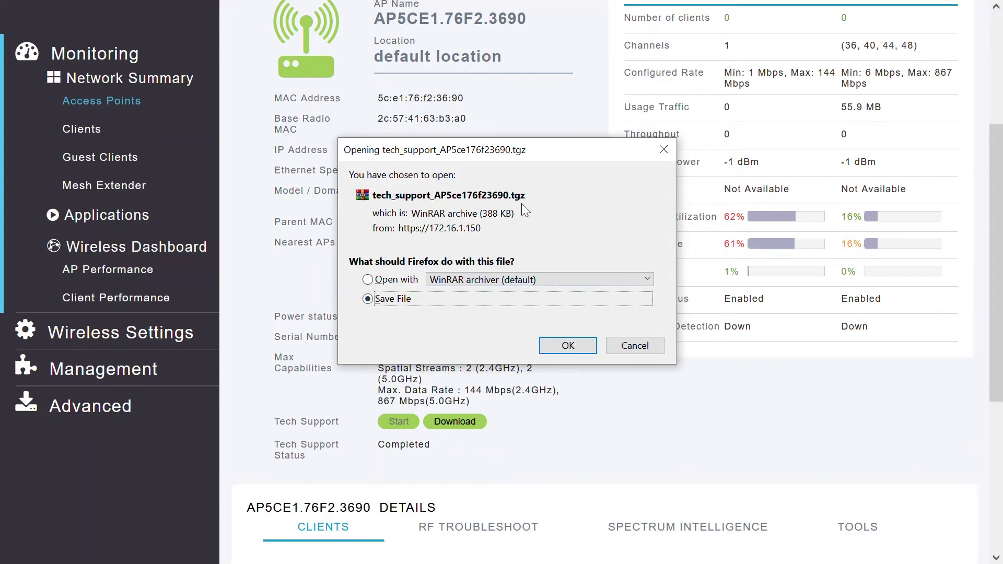
pyautogui.click(567, 346)
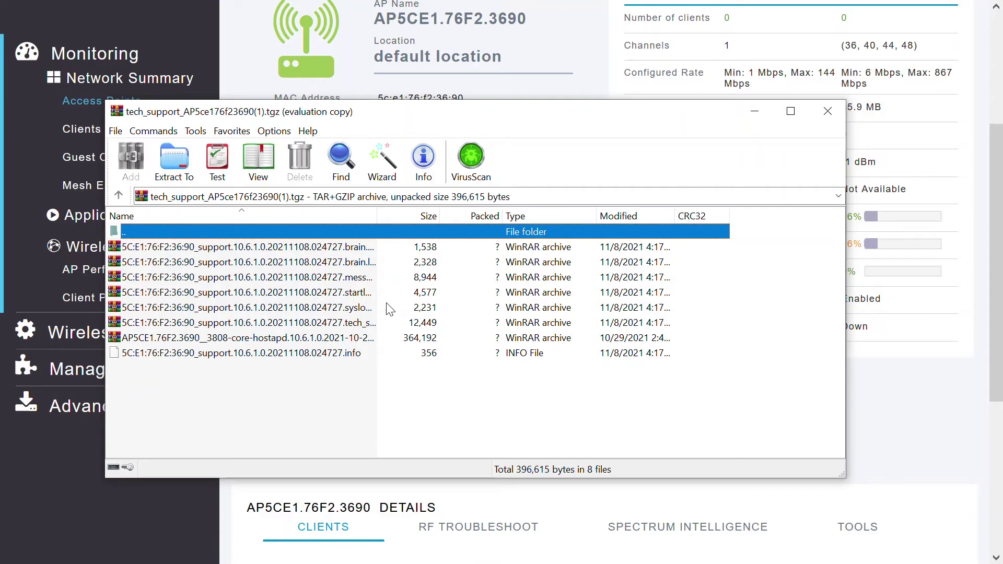
# Step: Open brain.error.log from the nested archive in Notepad and read through it
pyautogui.doubleClick(235, 247)
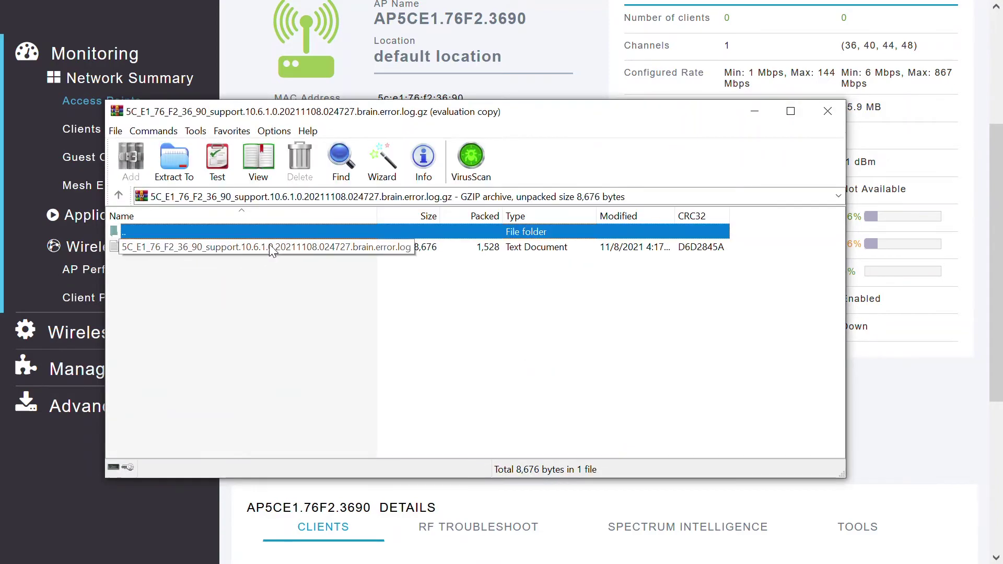
pyautogui.click(559, 300)
pyautogui.doubleClick(268, 249)
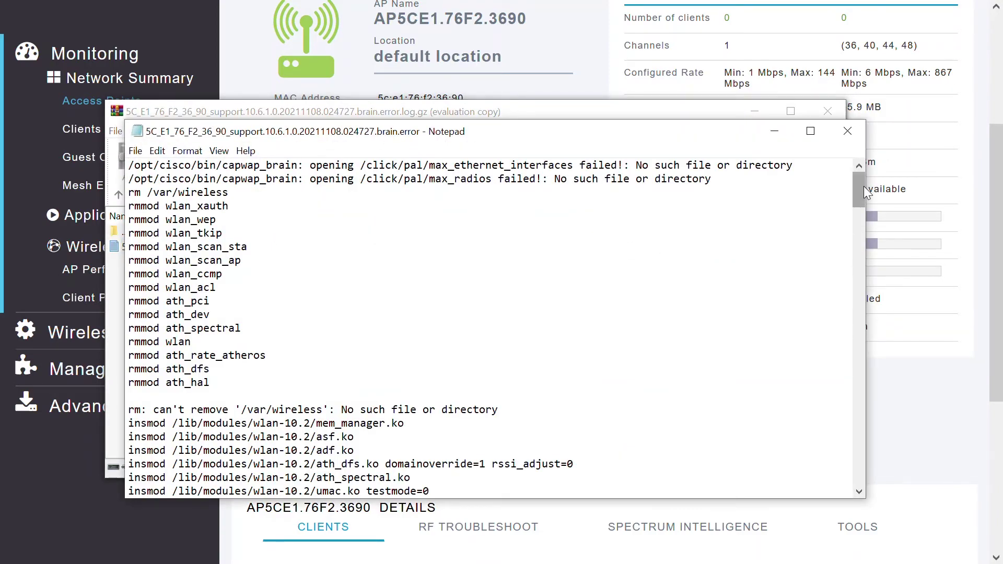
pyautogui.moveTo(863, 186); pyautogui.dragTo(863, 470)
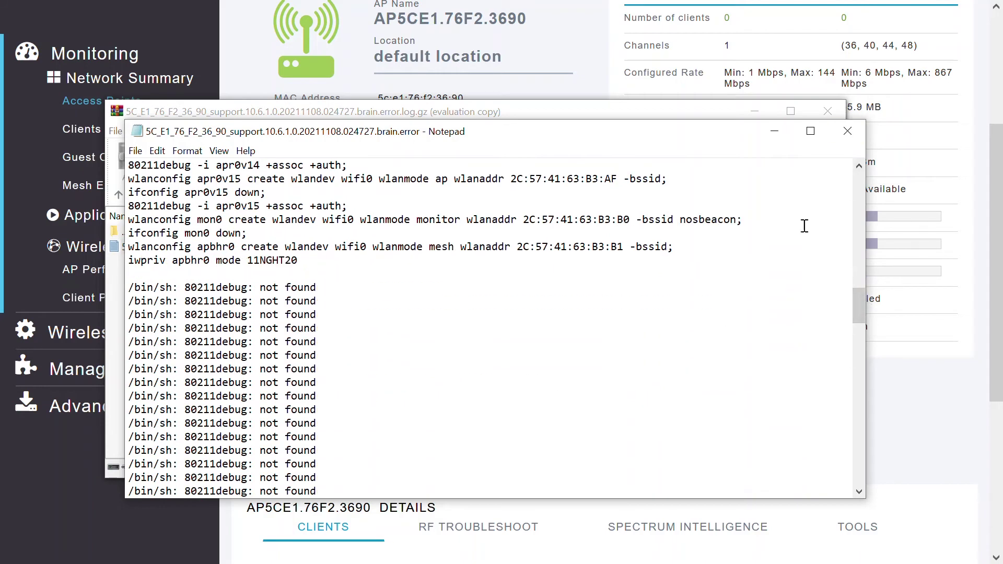
# Step: Close Notepad and WinRAR and return to the Access Points list
pyautogui.click(847, 131)
pyautogui.click(939, 198)
pyautogui.moveTo(996, 162); pyautogui.dragTo(1000, 256)
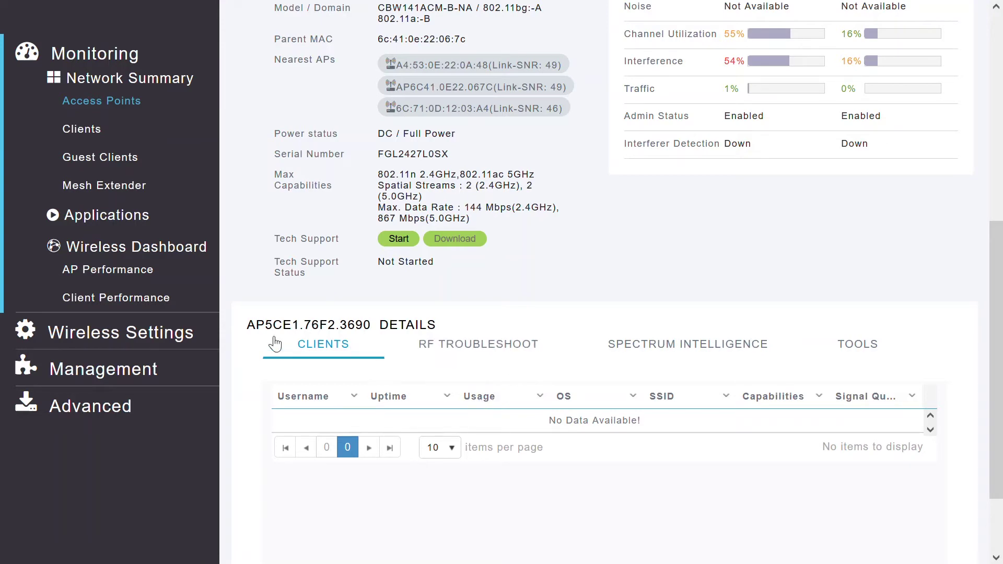
pyautogui.click(105, 102)
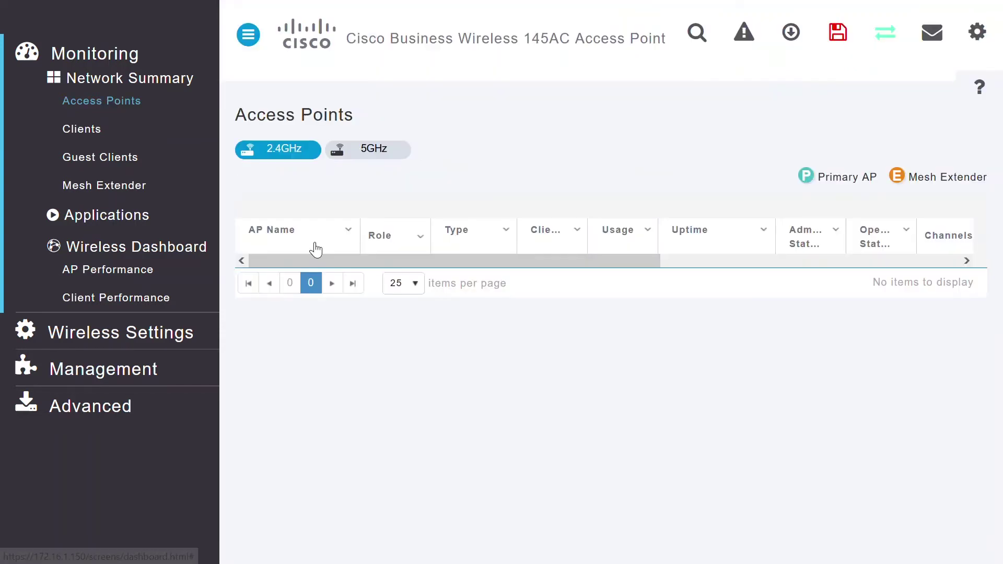
# Step: Open AP6C41.0E22.067C's Access Point View and scroll to its one CBW5Ghz client
pyautogui.click(317, 313)
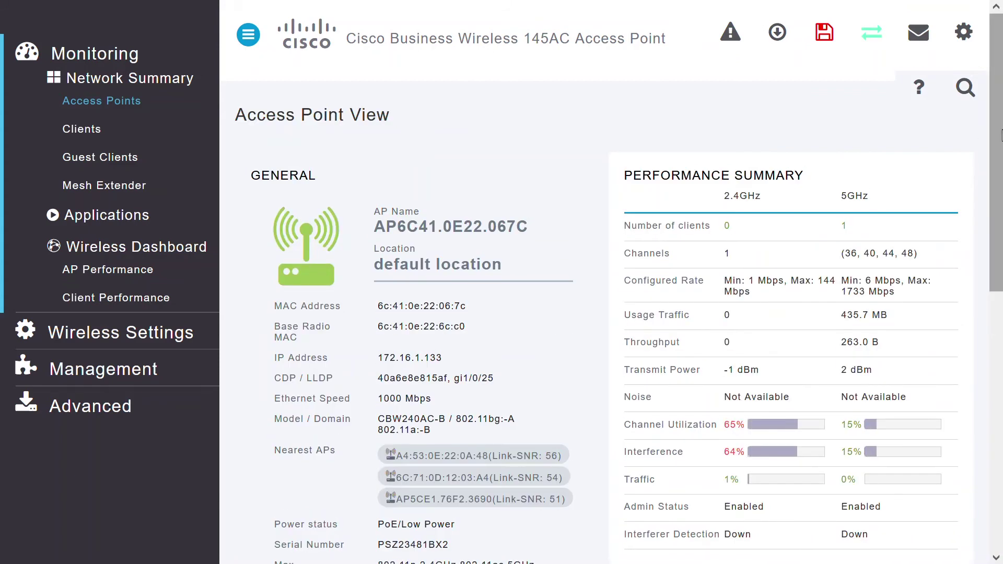
pyautogui.moveTo(1000, 138); pyautogui.dragTo(998, 373)
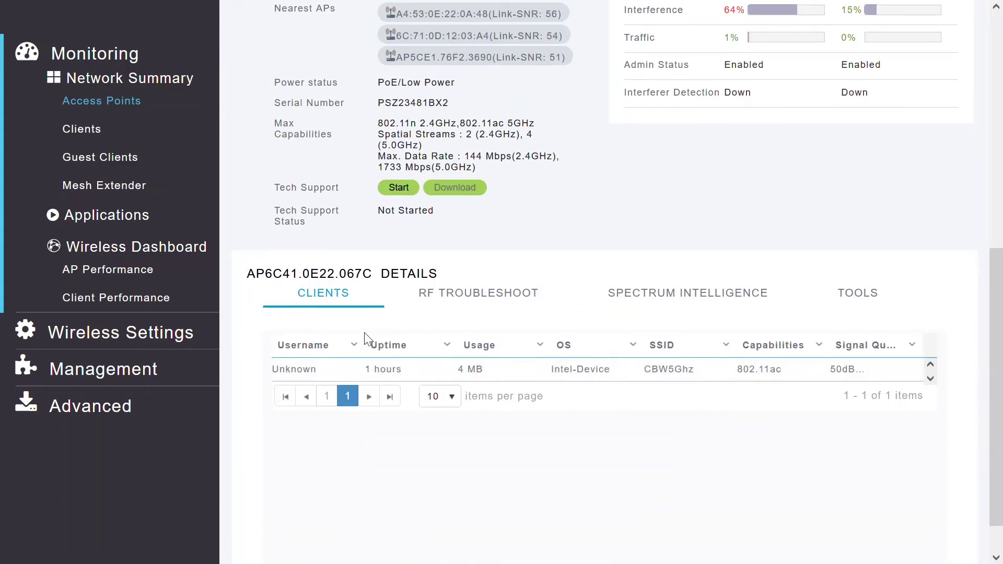
# Step: Review AP6C41.0E22.067C's RSSI chart, spectrum interference data, and firmware images 10.6.1.0 and 10.4.1.0
pyautogui.click(486, 302)
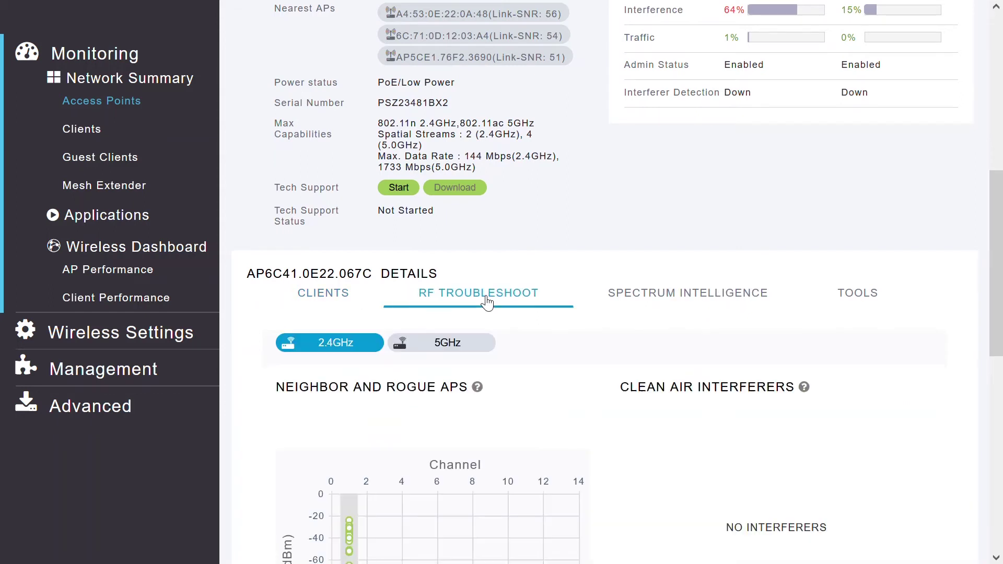
pyautogui.click(996, 558)
pyautogui.click(997, 557)
pyautogui.click(997, 557)
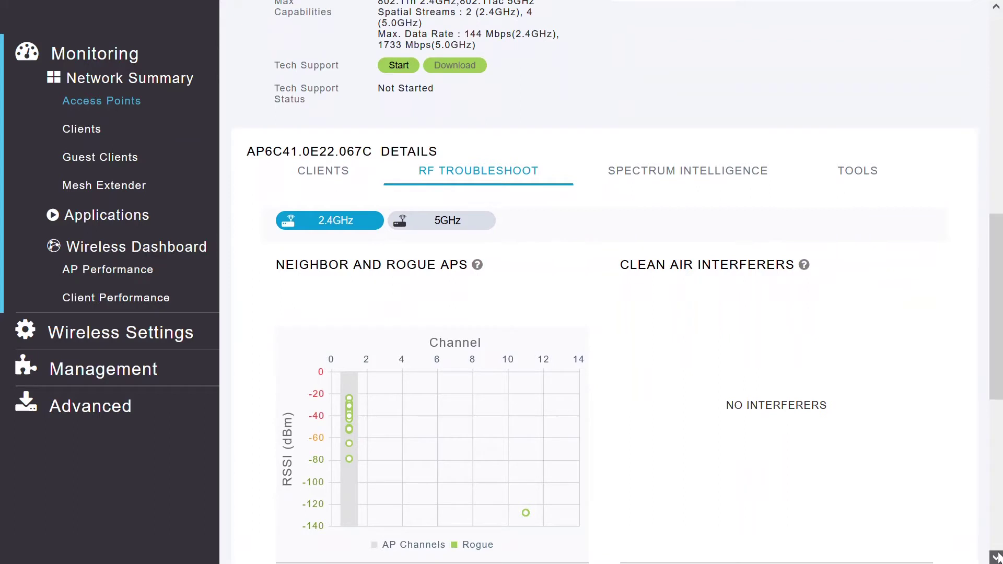
pyautogui.click(996, 557)
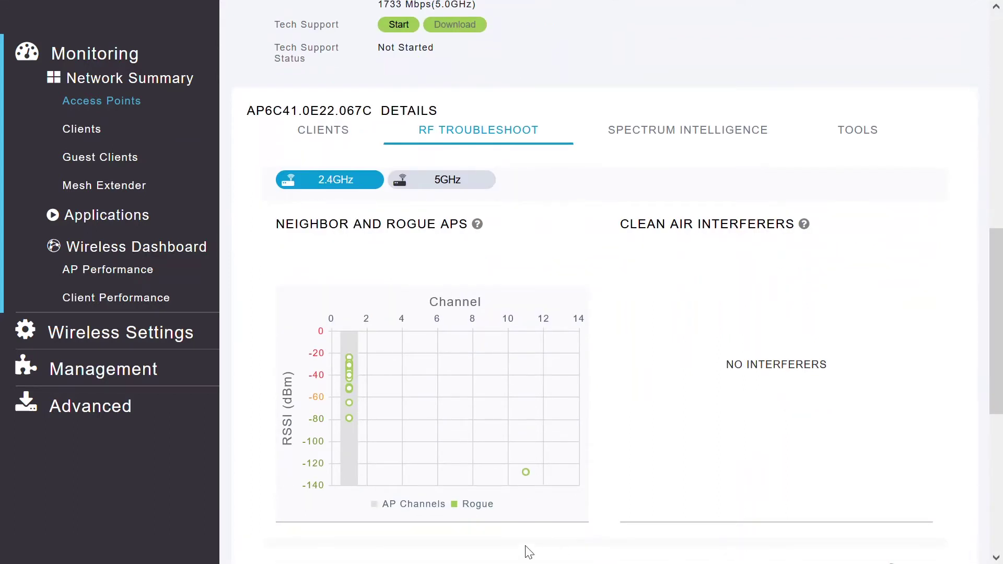
pyautogui.click(696, 132)
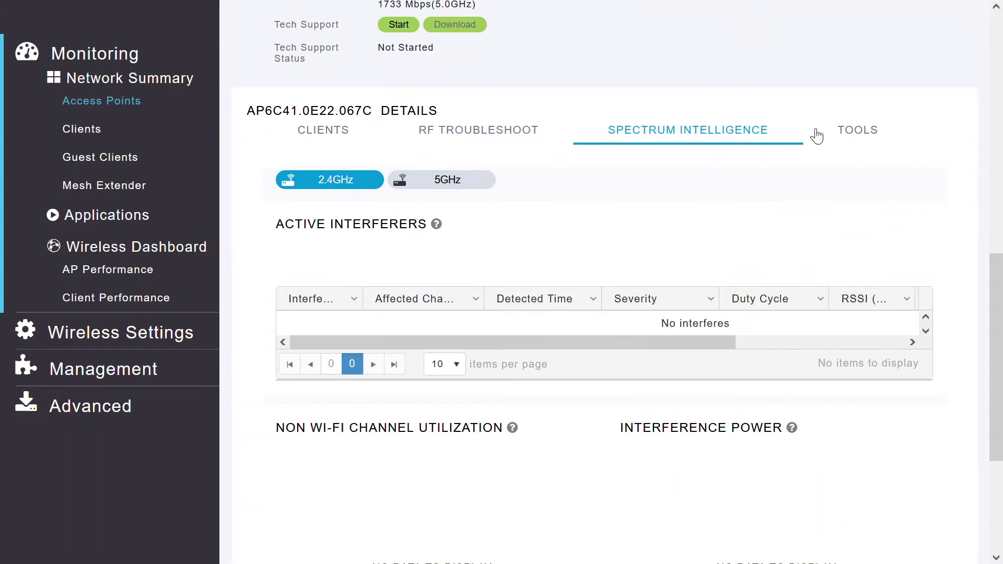
pyautogui.click(862, 136)
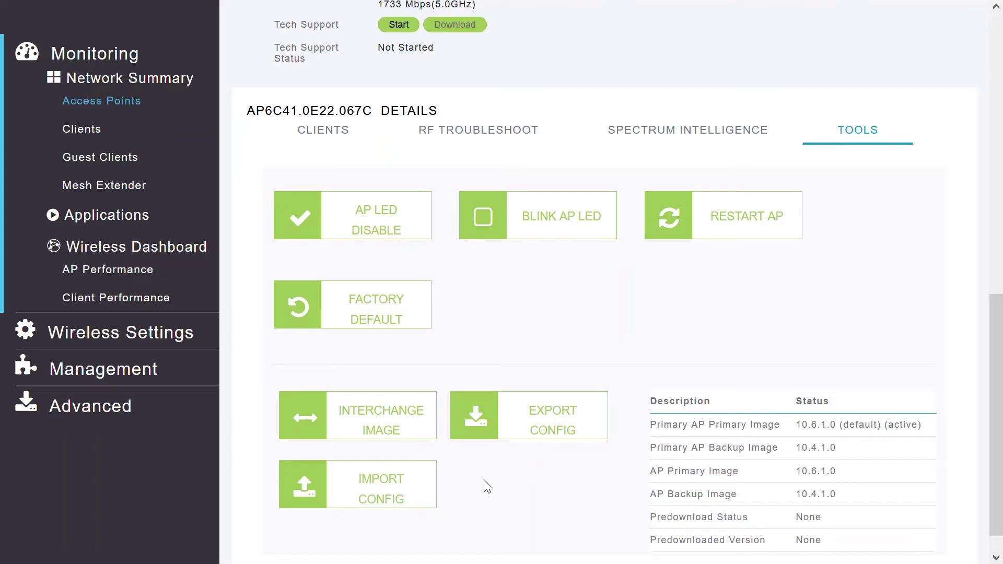
pyautogui.scroll(-1, 738, 407)
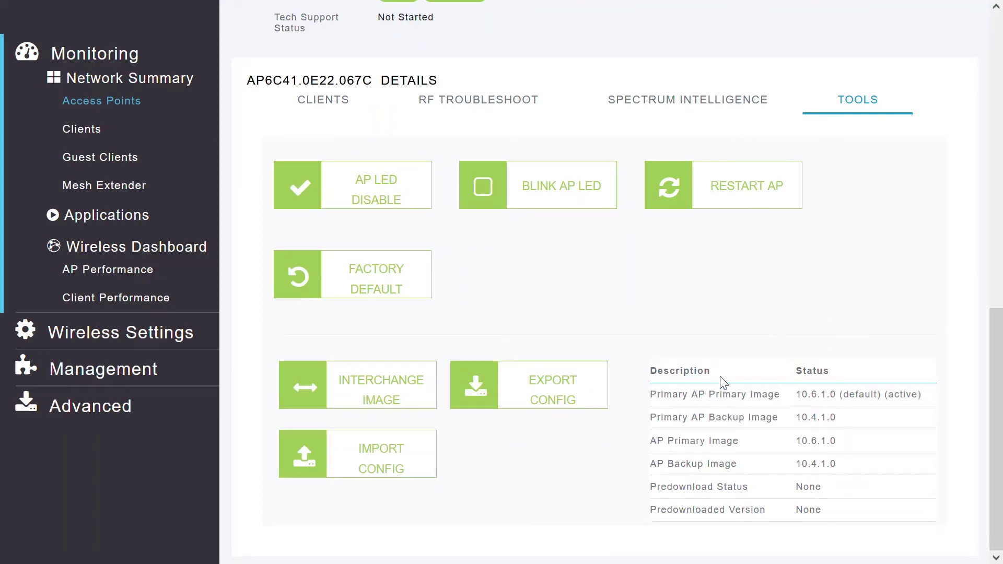
# Step: View the Tools image status for access point AP6C71.0D55.A9AC
pyautogui.click(124, 104)
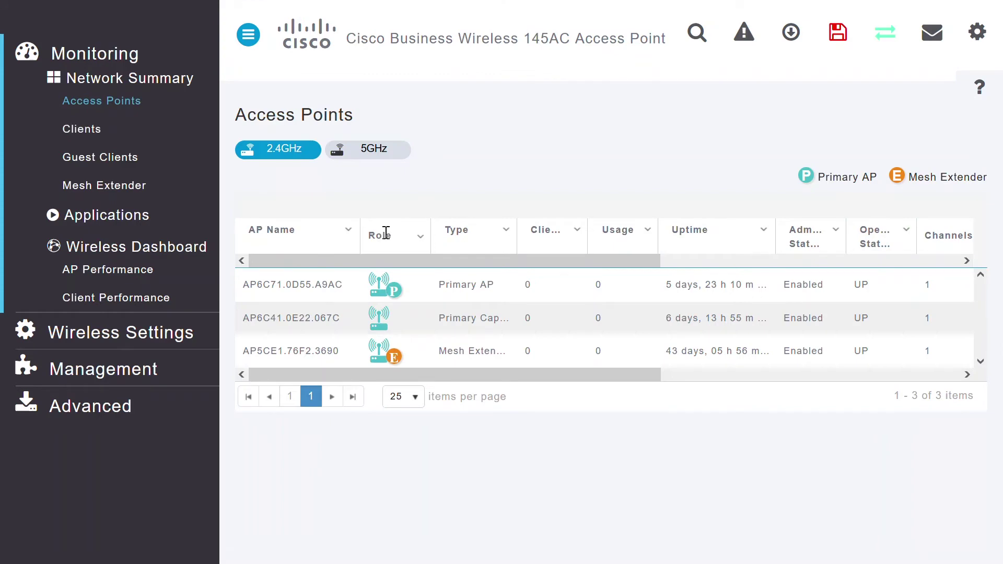
pyautogui.click(453, 294)
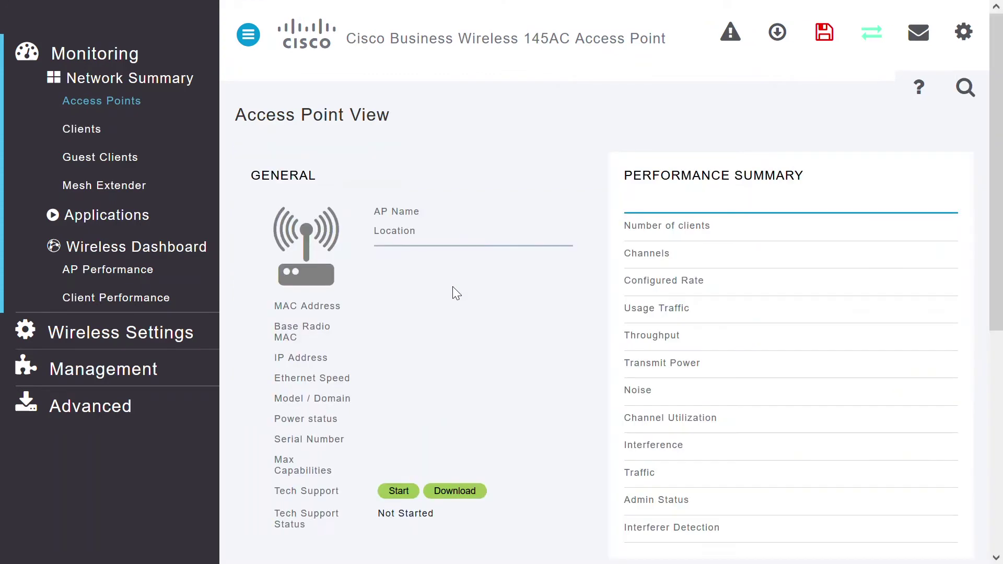
pyautogui.scroll(-8, 1001, 141)
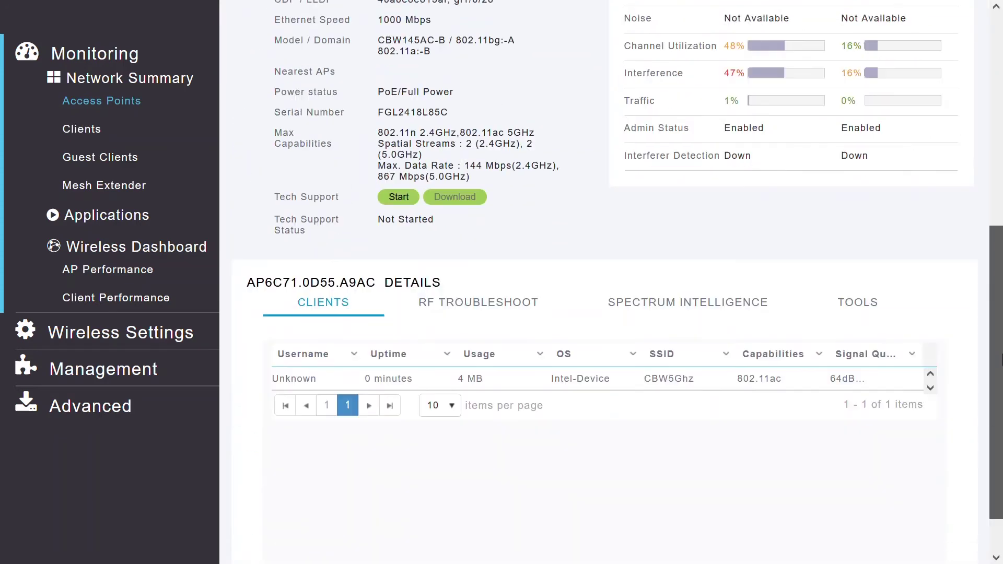
pyautogui.click(857, 283)
pyautogui.scroll(-1, 995, 276)
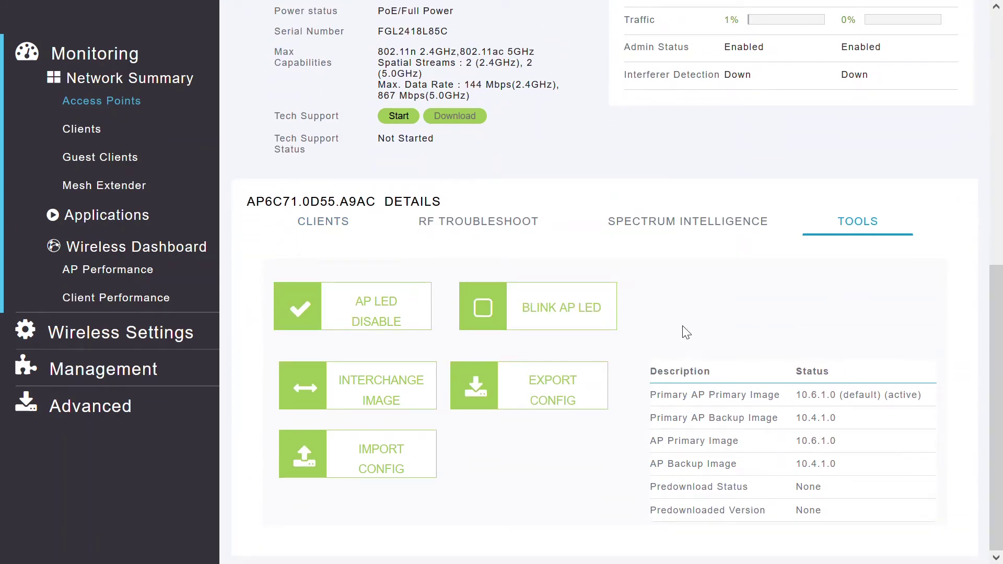
# Step: View the Tools image status for access point AP6C41.0E22.067C
pyautogui.click(124, 106)
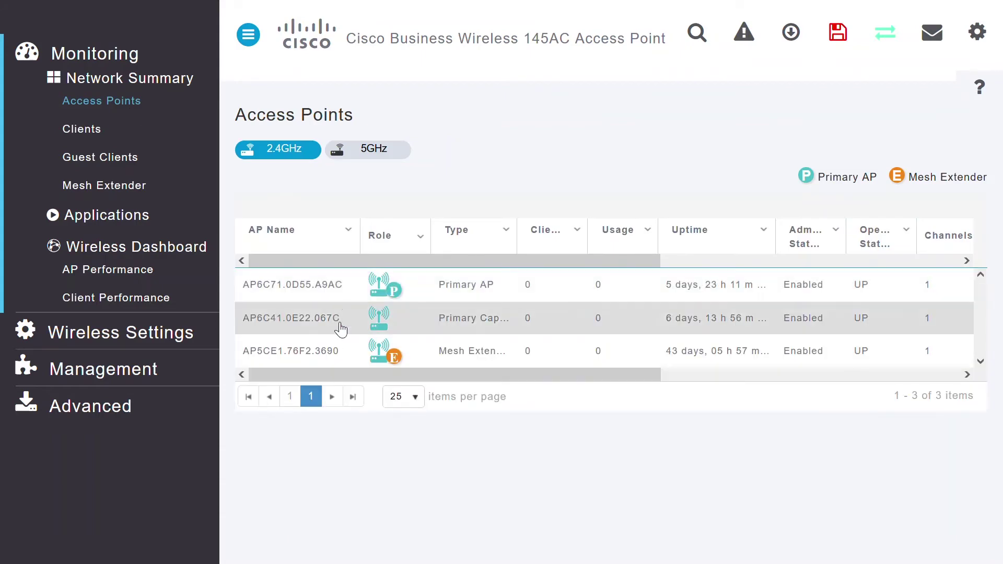
pyautogui.doubleClick(314, 319)
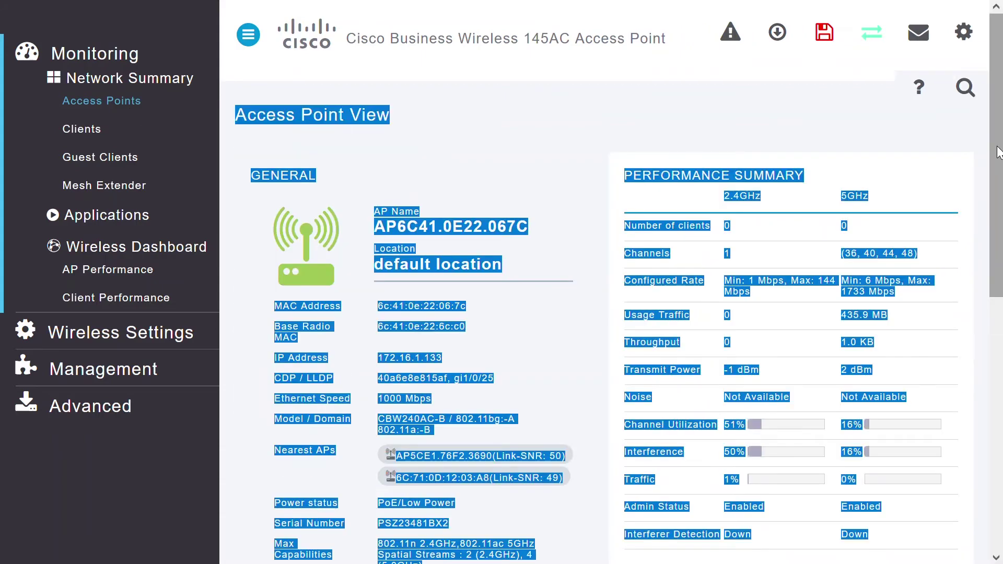
pyautogui.click(950, 157)
pyautogui.scroll(-9, 997, 154)
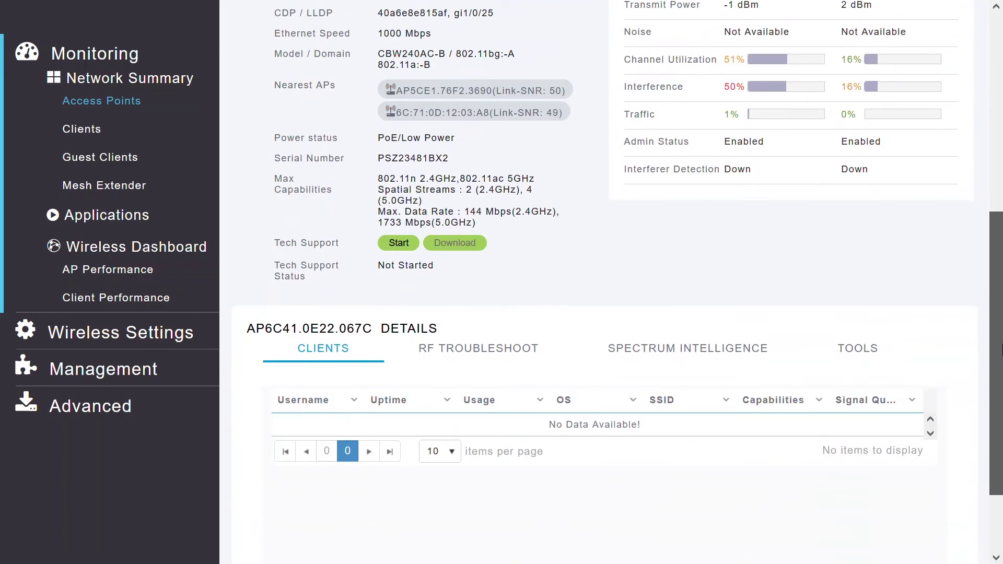
pyautogui.click(870, 262)
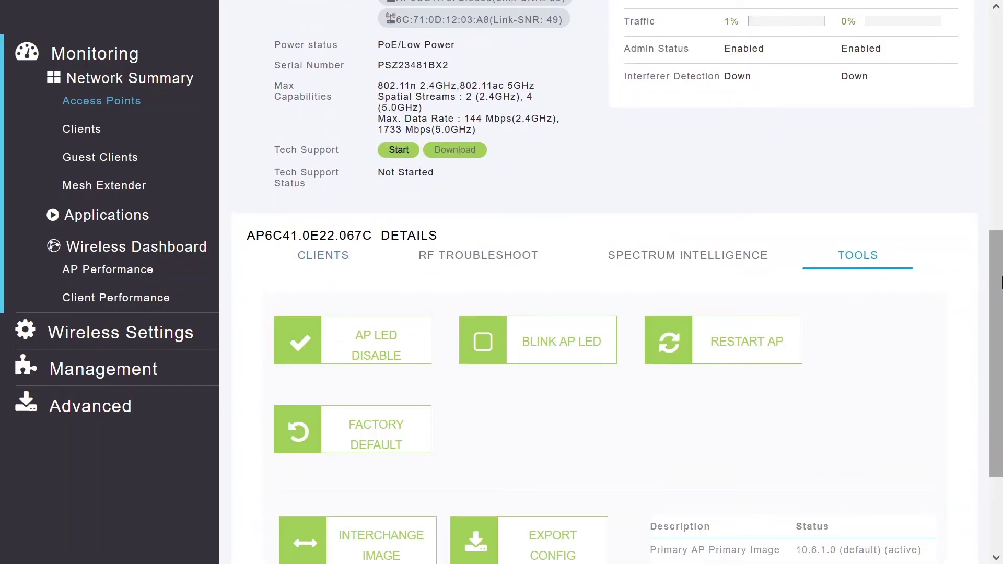
pyautogui.scroll(-2, 919, 235)
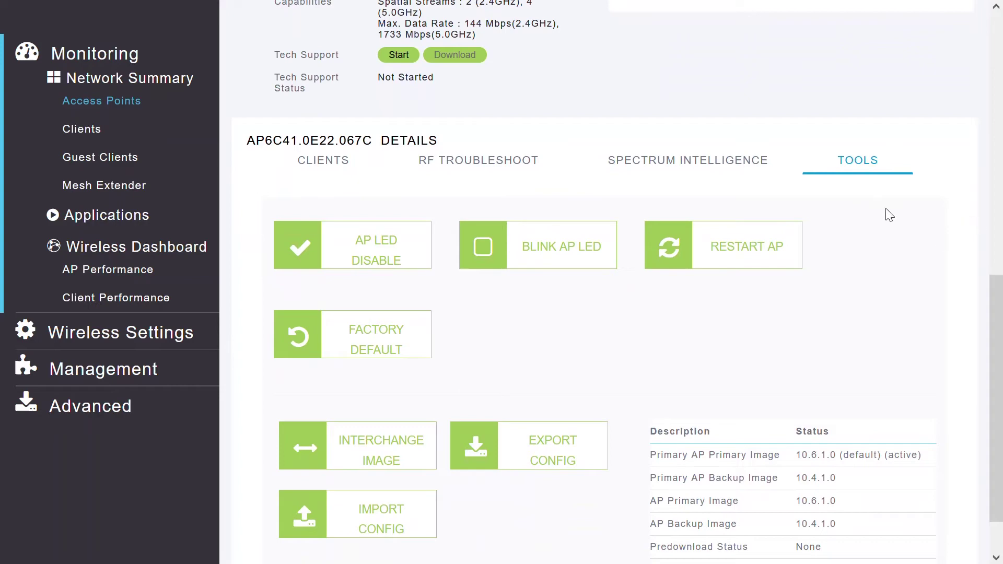
pyautogui.scroll(-1, 994, 349)
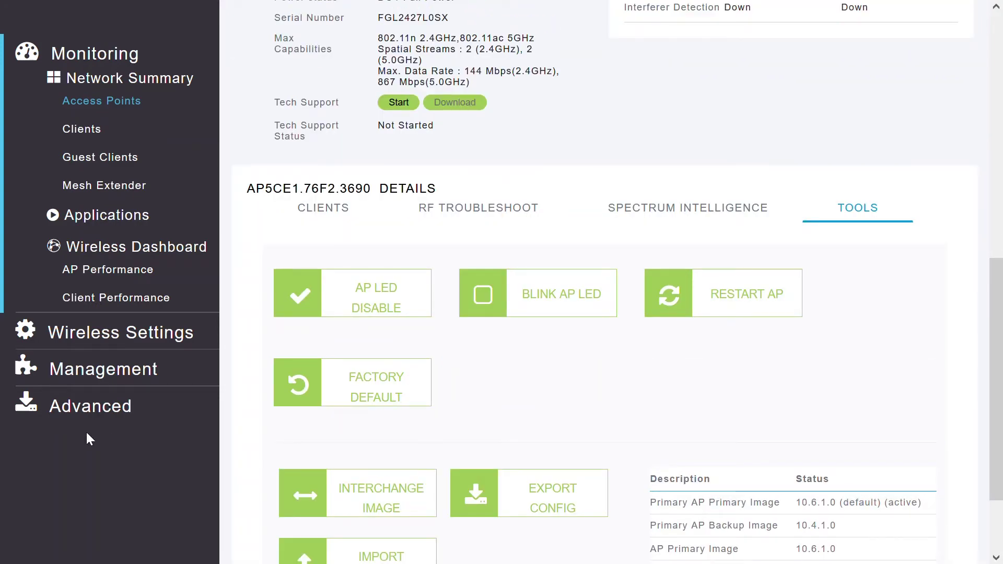
# Step: Turn on RF Optimization with Medium client density and Data as the traffic type
pyautogui.click(82, 412)
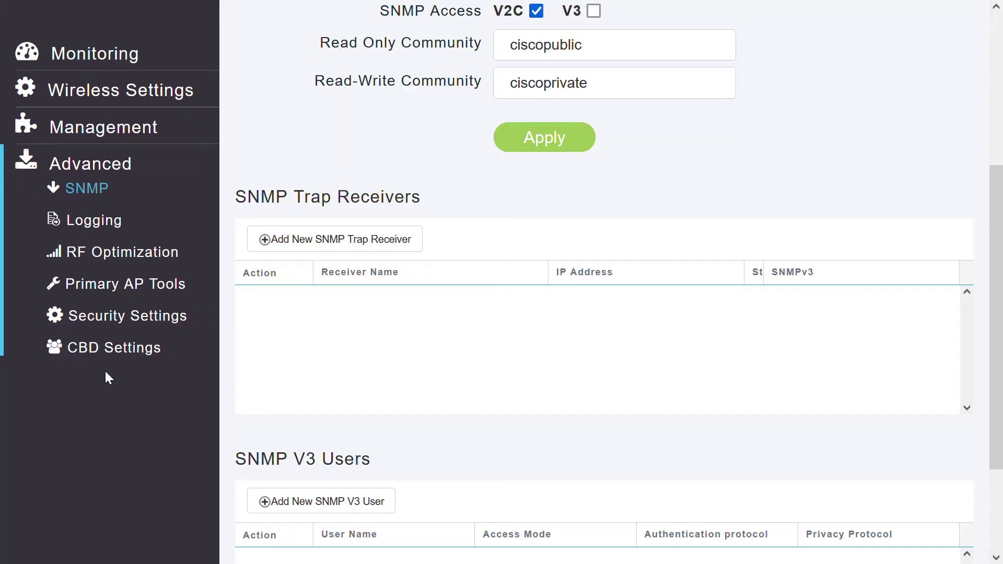
pyautogui.click(102, 255)
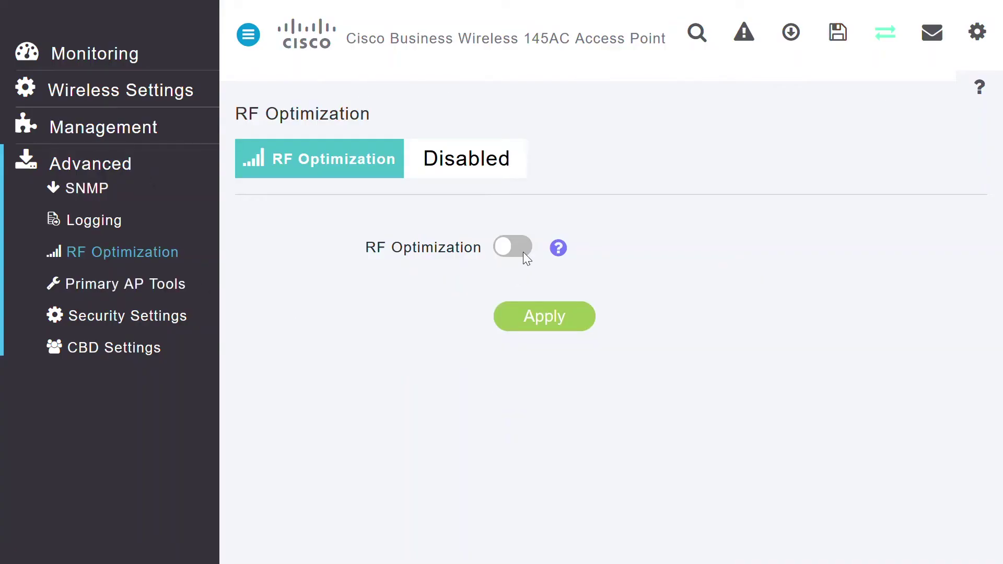
pyautogui.click(523, 251)
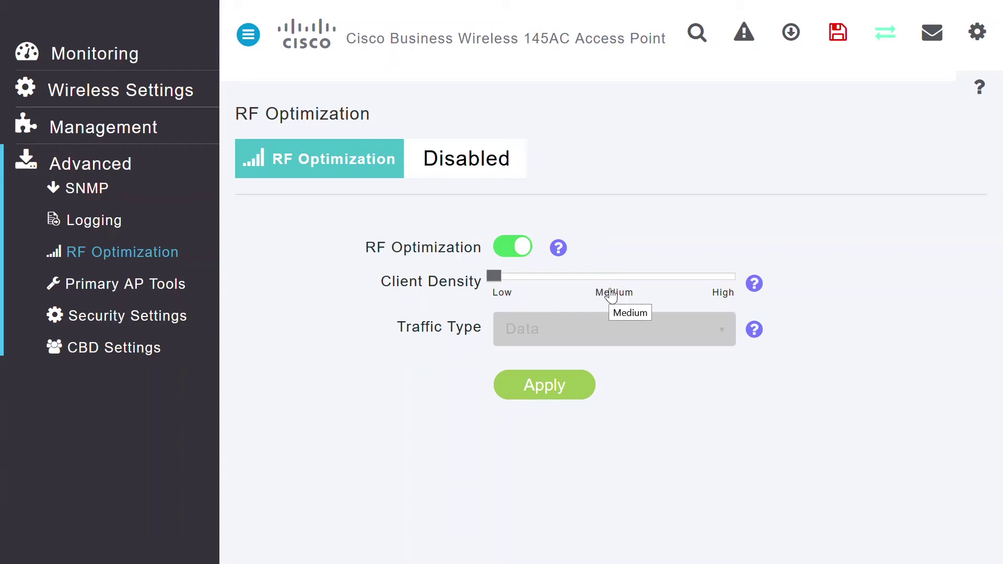
pyautogui.click(610, 290)
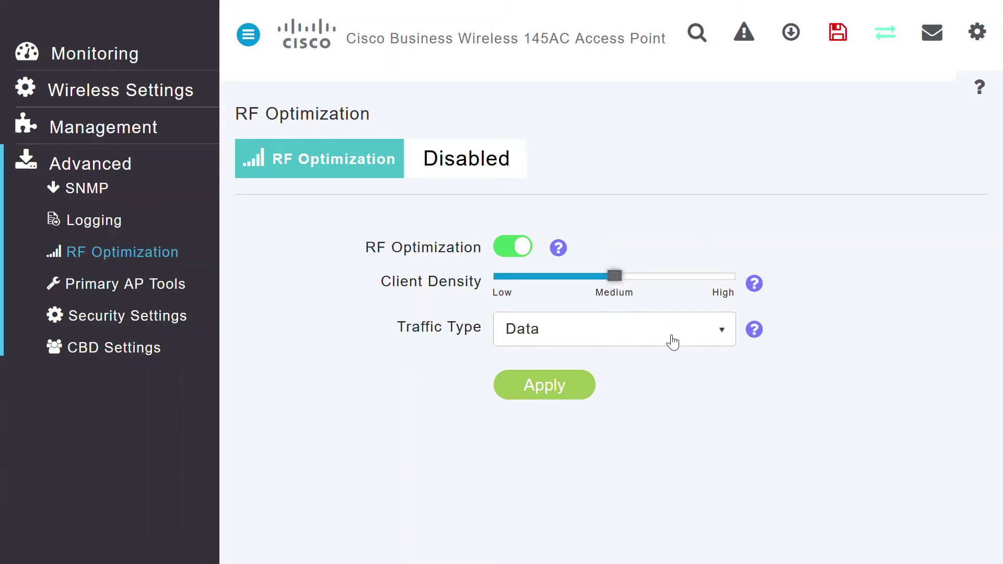
pyautogui.click(699, 331)
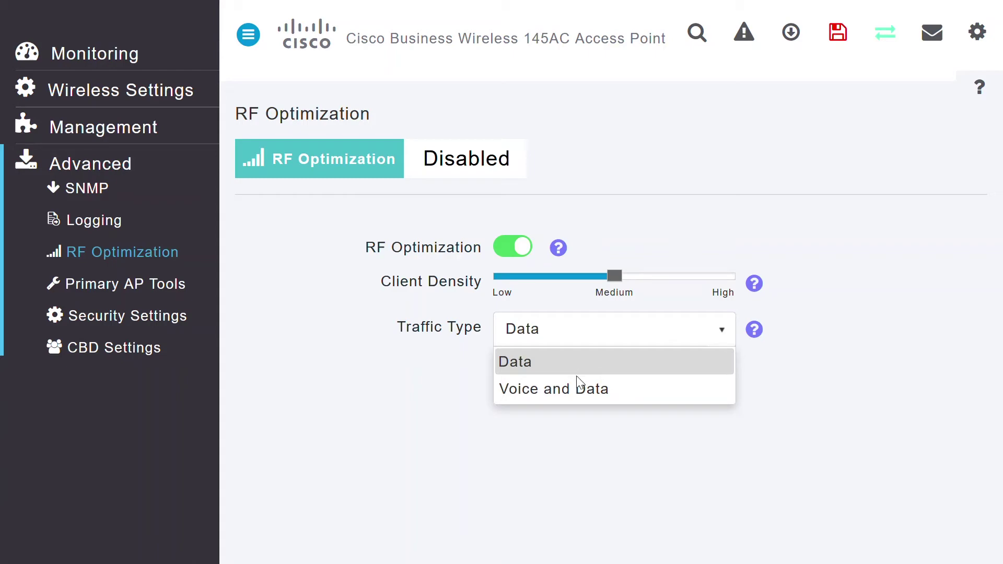
pyautogui.click(542, 370)
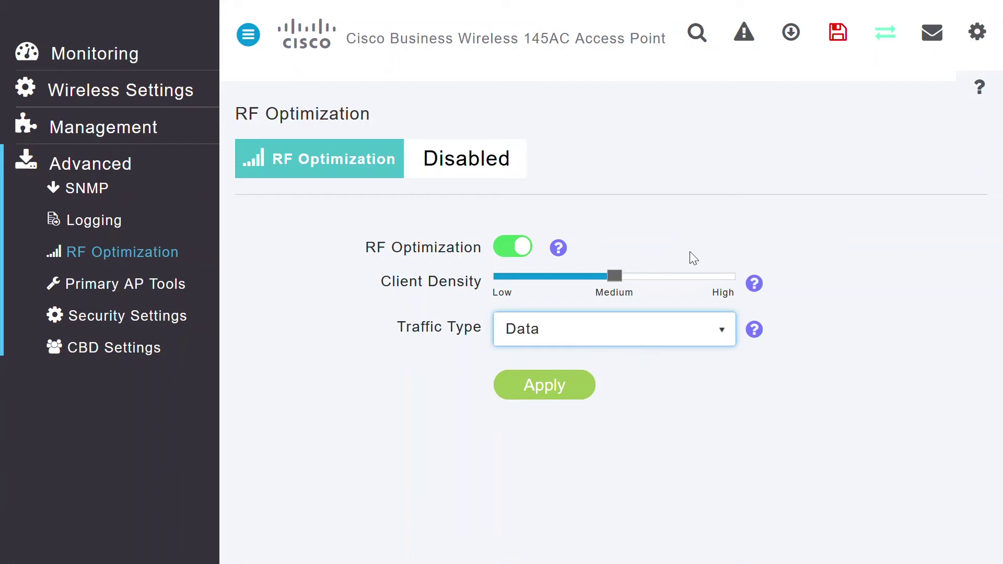
# Step: Switch to Expert View and scroll down to the Advanced RF Parameters
pyautogui.click(884, 36)
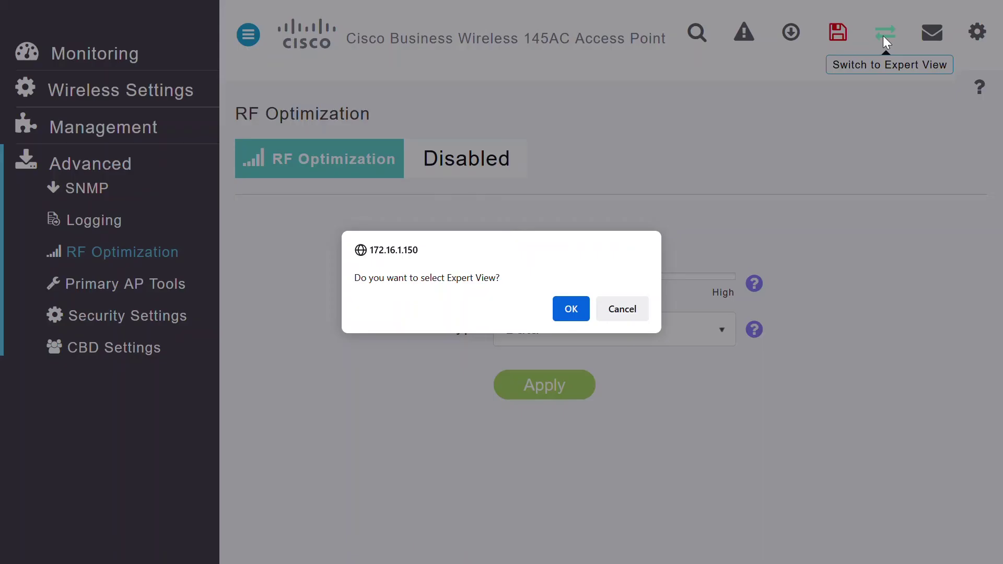
pyautogui.click(570, 311)
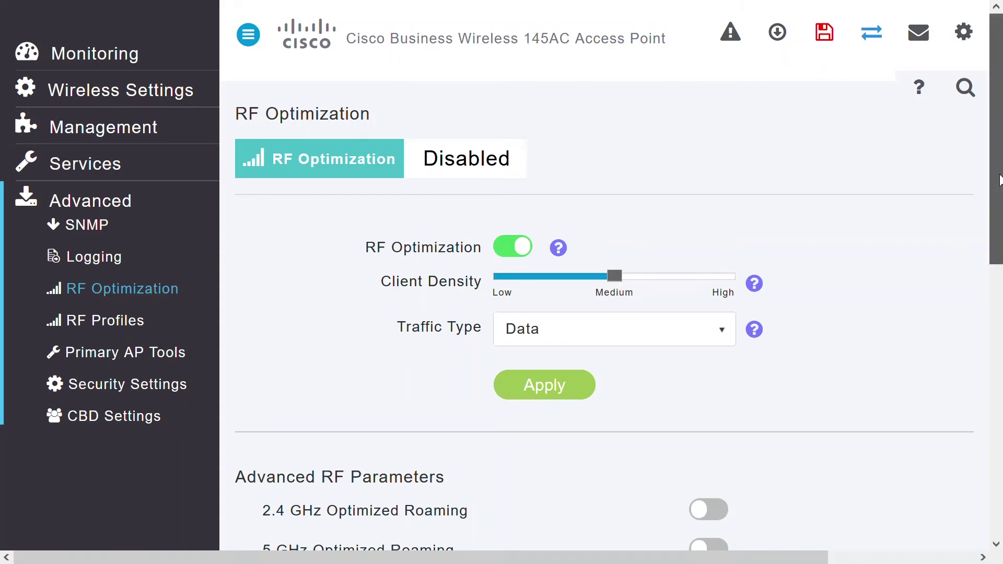
pyautogui.moveTo(999, 181); pyautogui.dragTo(998, 324)
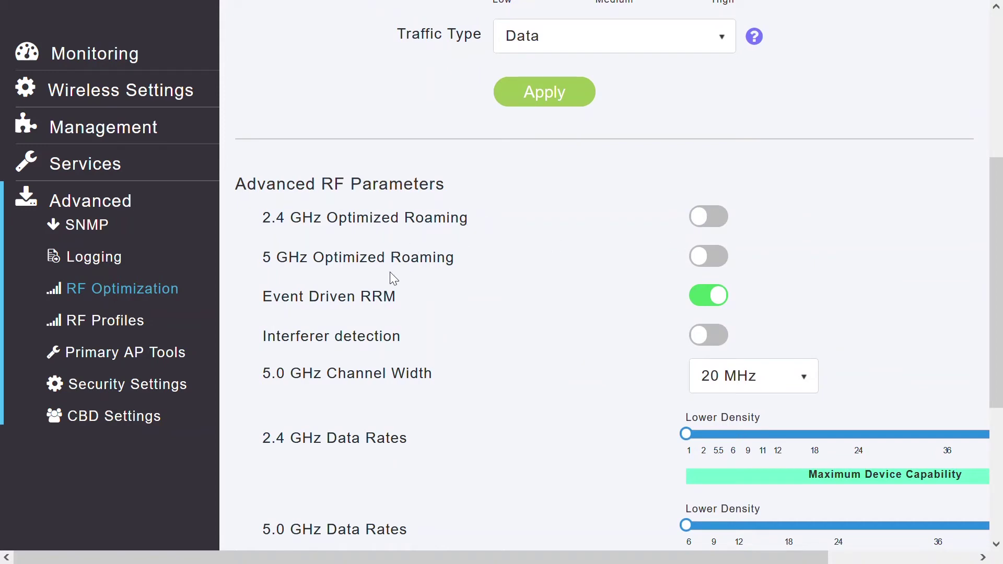
# Step: Turn on 2.4 GHz and 5 GHz Optimized Roaming, then check the 2.4 GHz threshold options
pyautogui.click(724, 224)
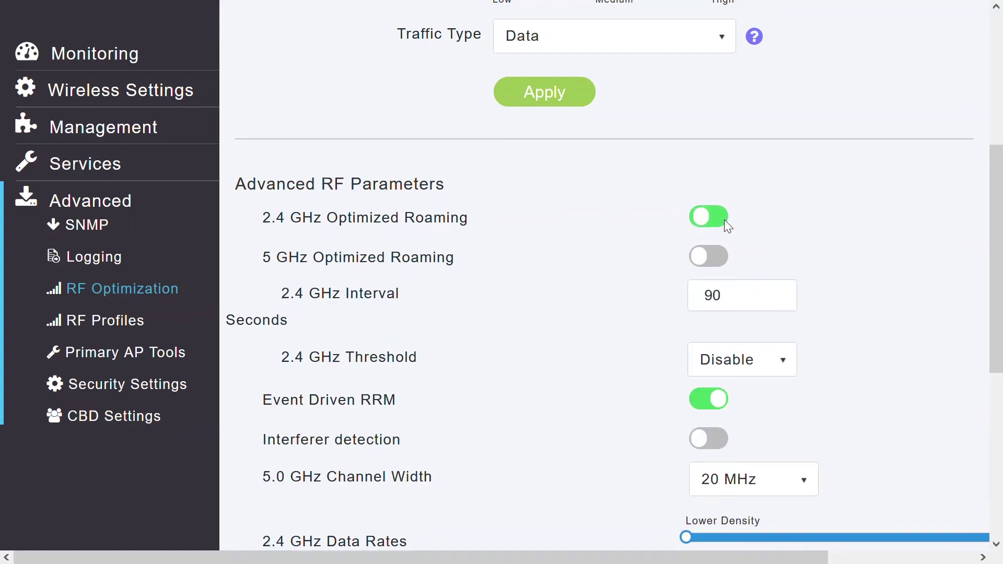
pyautogui.click(721, 262)
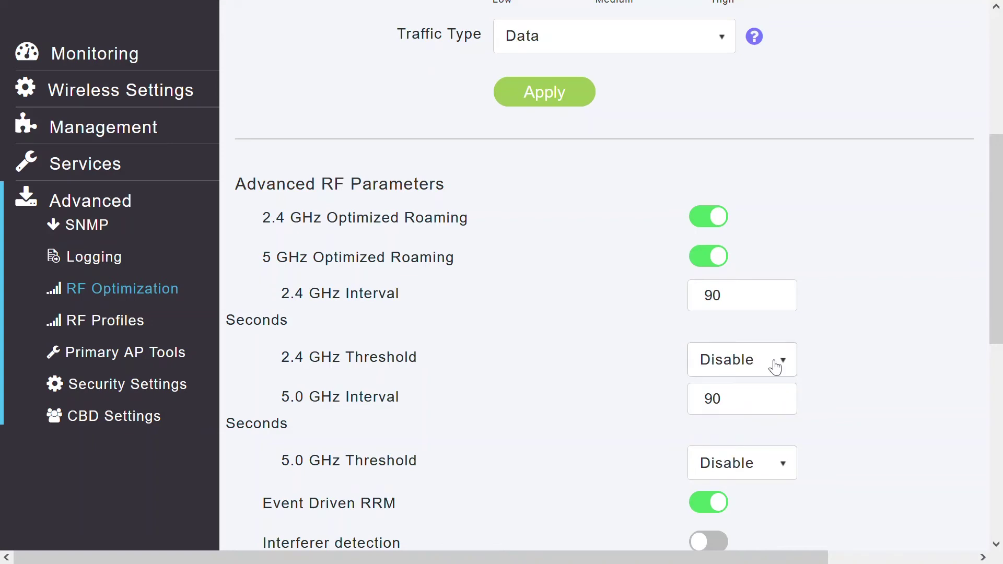
pyautogui.click(775, 367)
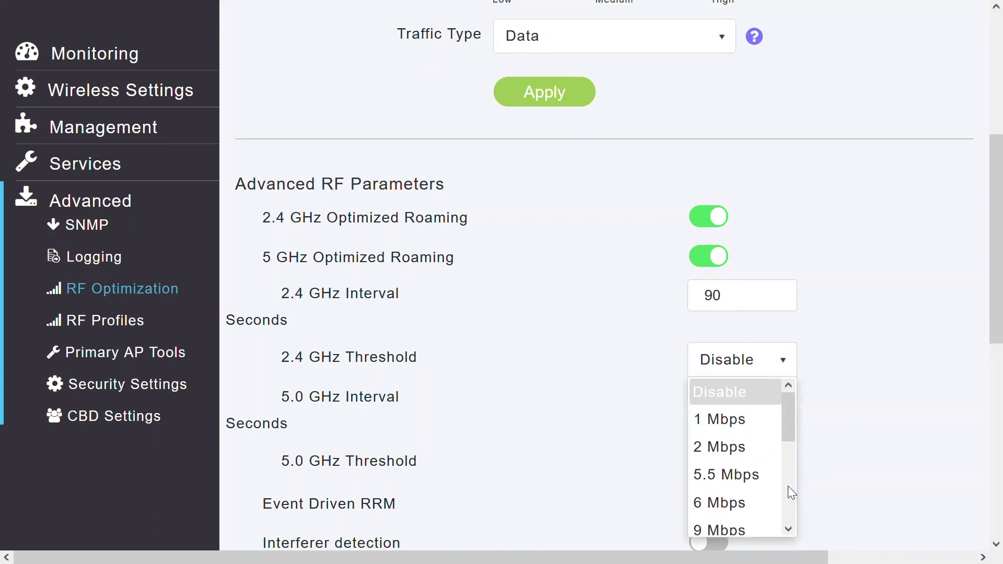
pyautogui.scroll(-4, 787, 527)
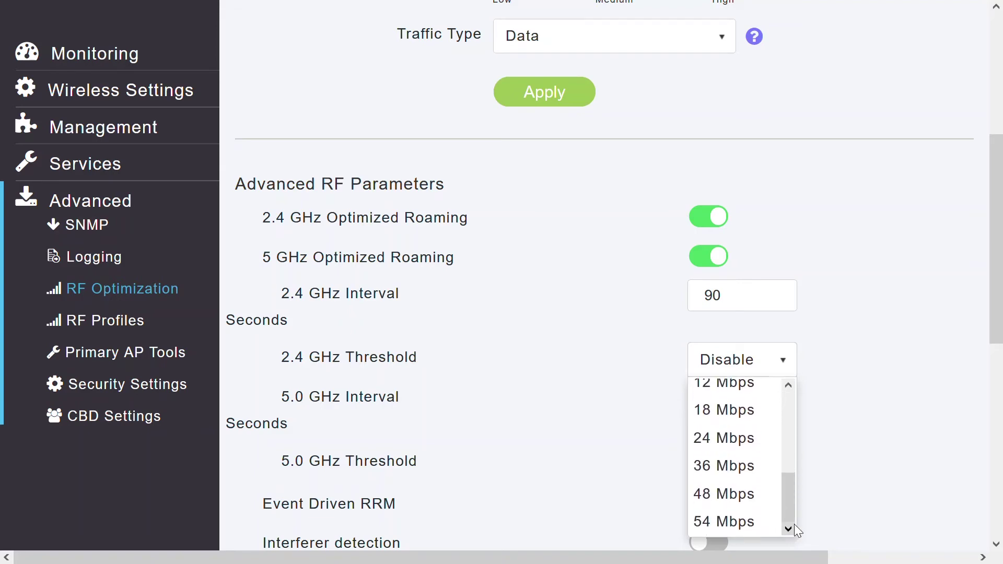
pyautogui.click(868, 481)
pyautogui.click(783, 464)
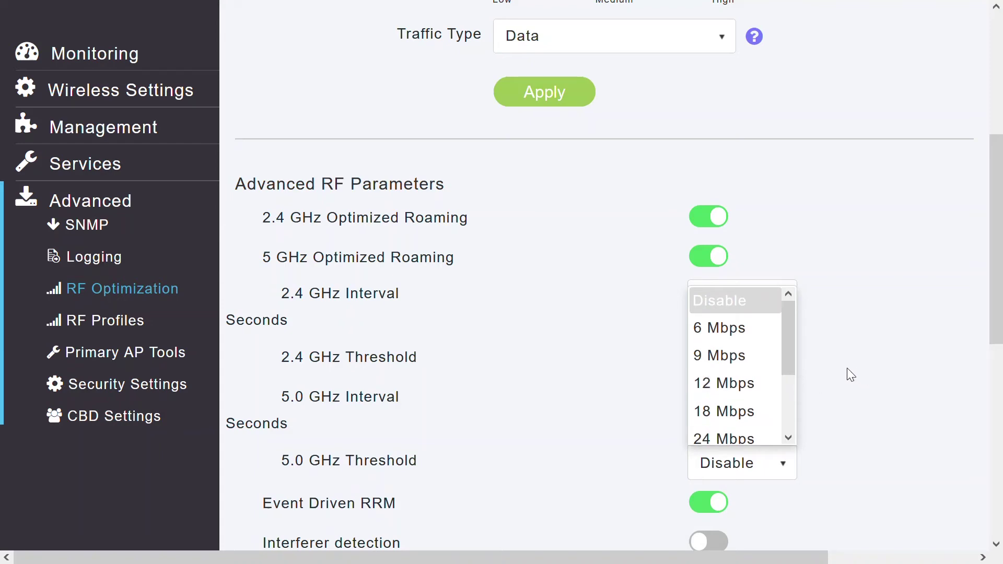
pyautogui.click(771, 334)
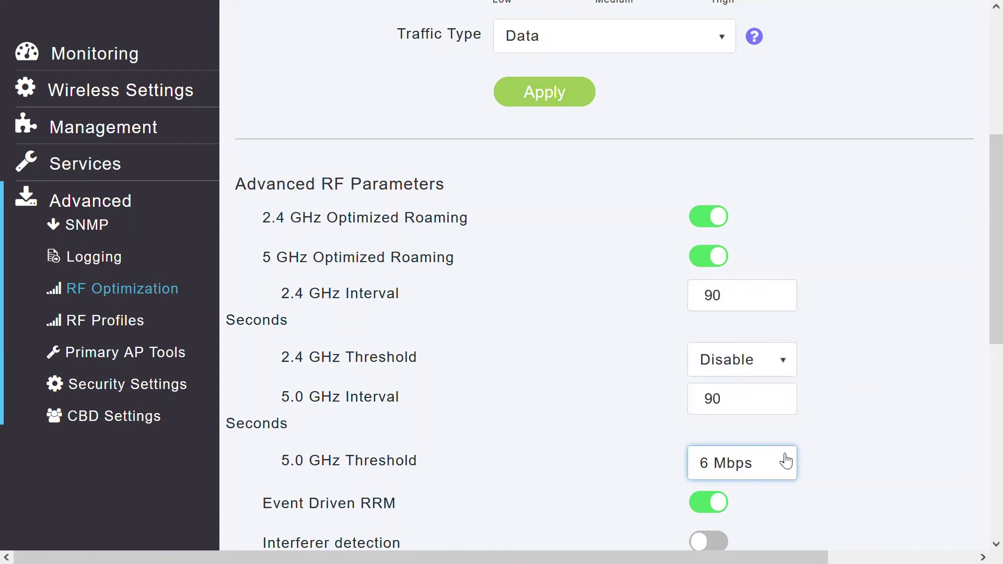
pyautogui.click(786, 461)
pyautogui.click(756, 307)
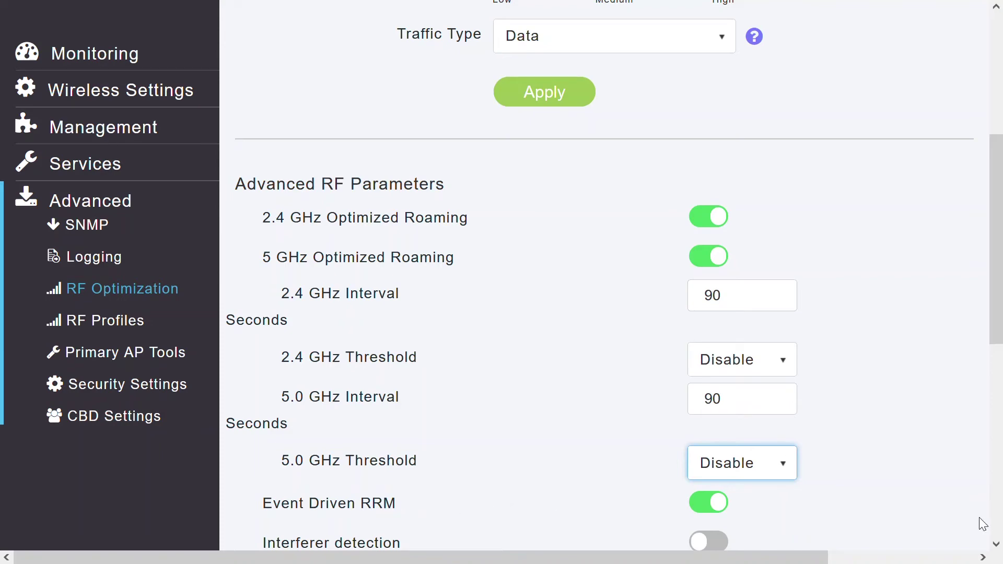
# Step: Set the 5.0 GHz channel width to Best
pyautogui.scroll(-5, 996, 546)
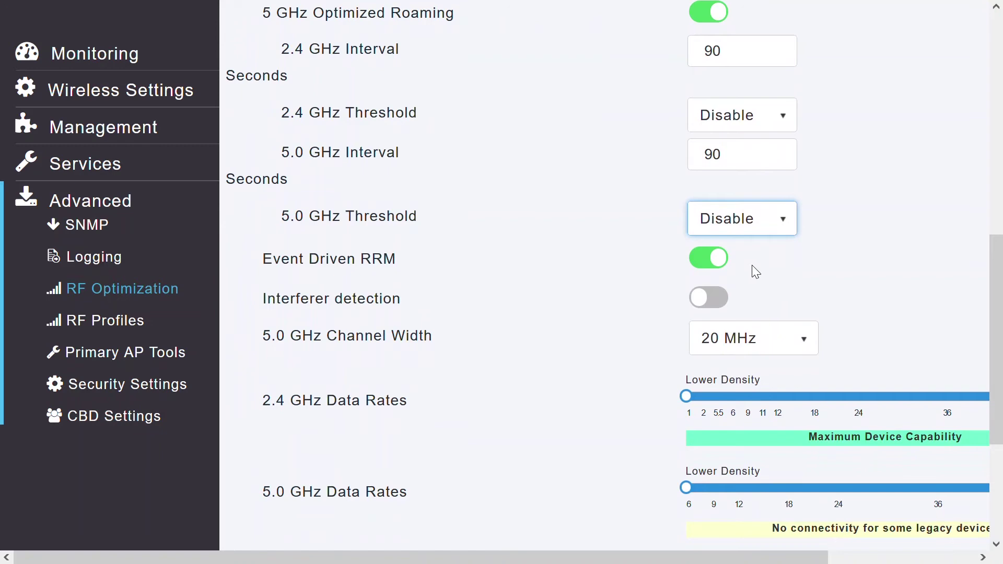
pyautogui.click(709, 261)
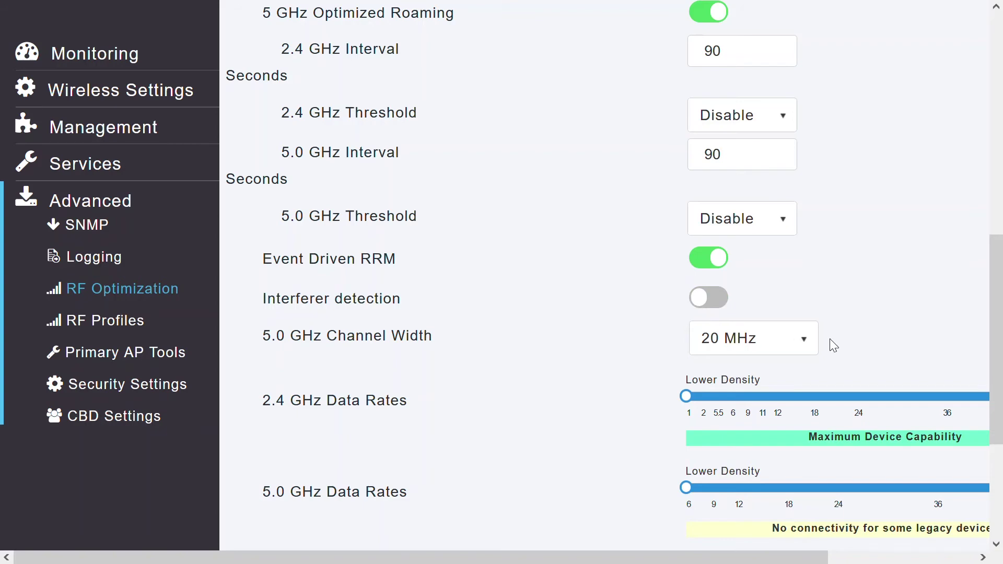
pyautogui.click(803, 350)
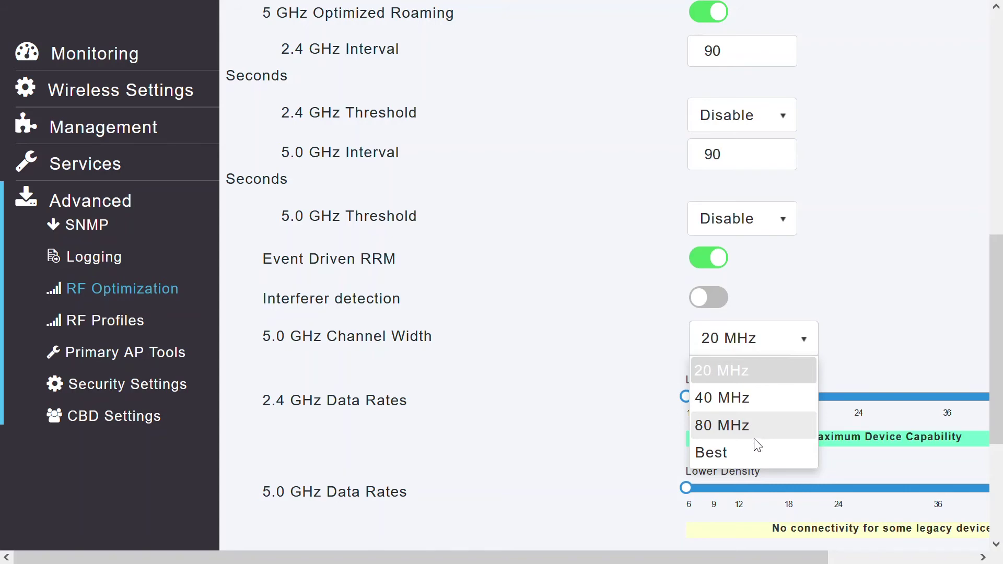
pyautogui.click(723, 451)
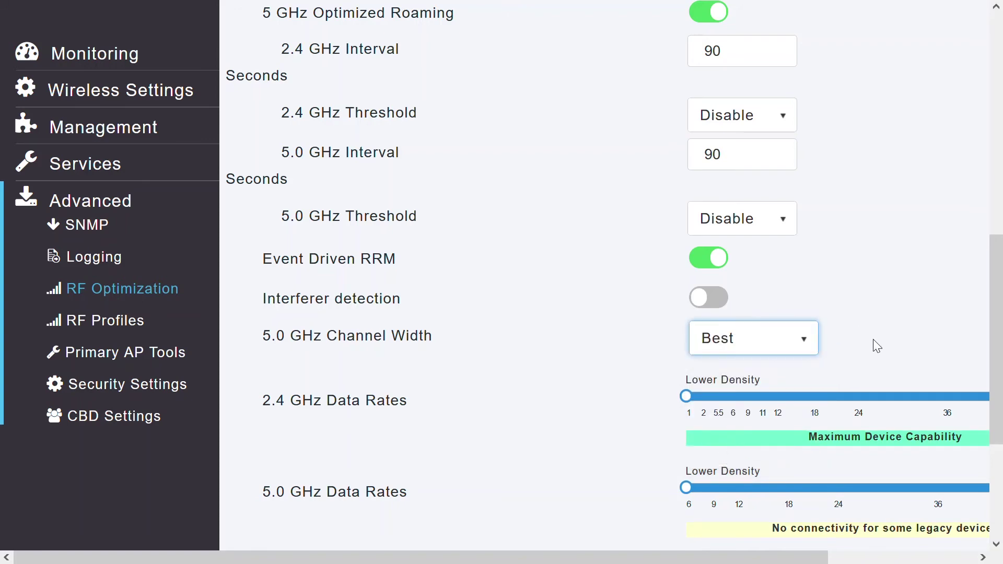
# Step: Scroll to the bottom and raise the 2.4 GHz minimum data rate to 9 Mbps
pyautogui.click(996, 544)
pyautogui.click(996, 544)
pyautogui.click(996, 544)
pyautogui.click(995, 545)
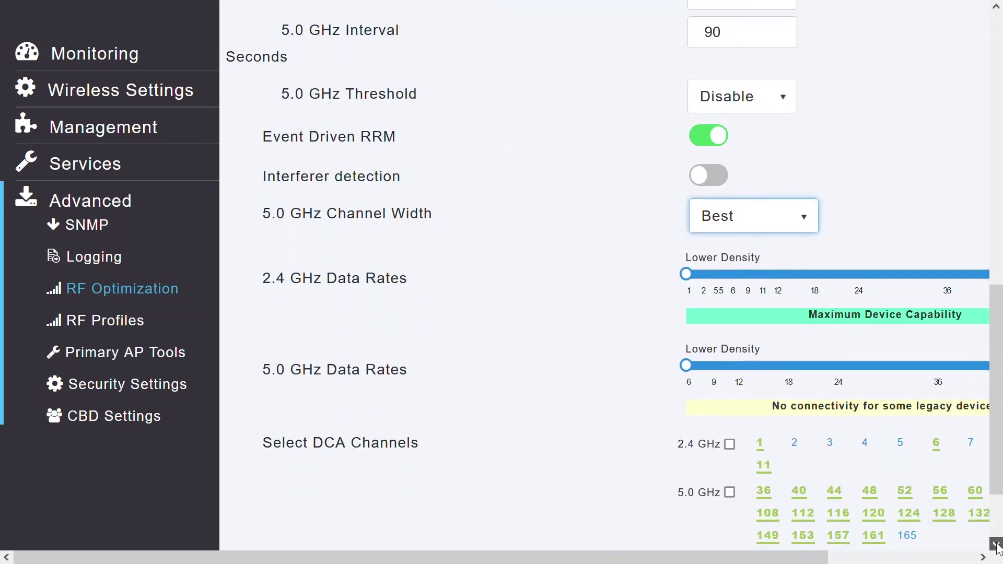
pyautogui.click(996, 544)
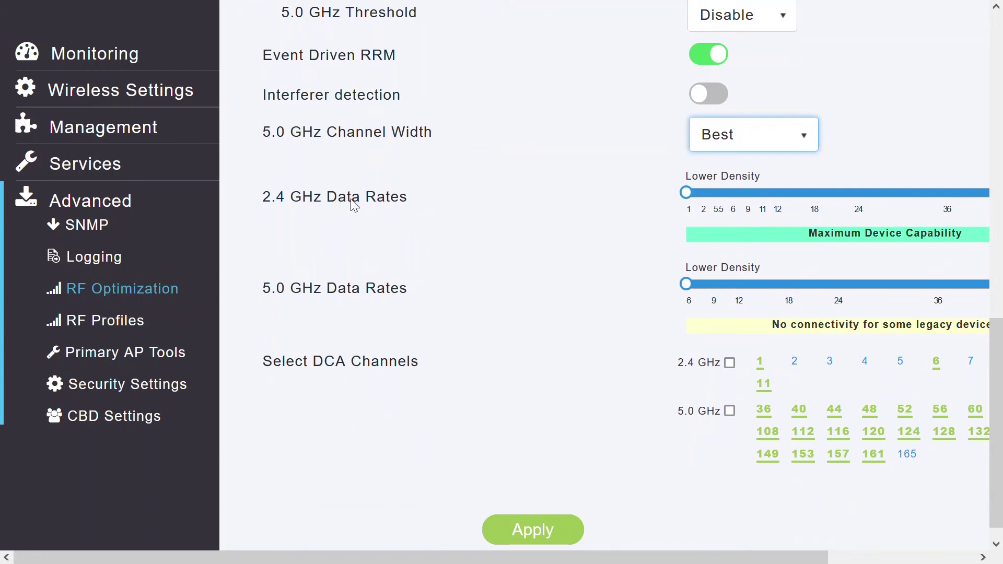
pyautogui.click(747, 192)
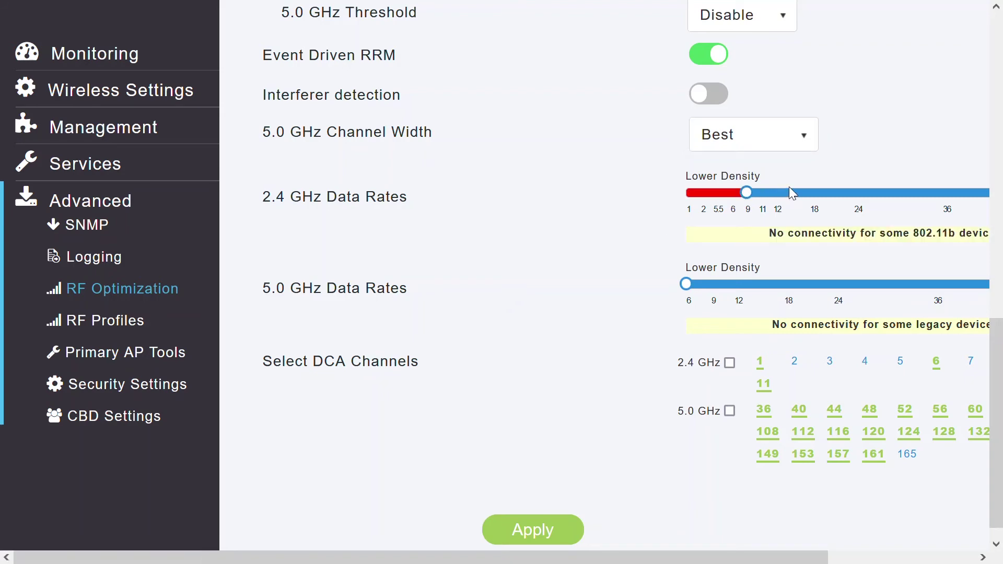
# Step: Raise the 5.0 GHz minimum data rate to 24, returning 2.4 GHz to 1 Mbps after trying 12
pyautogui.click(787, 192)
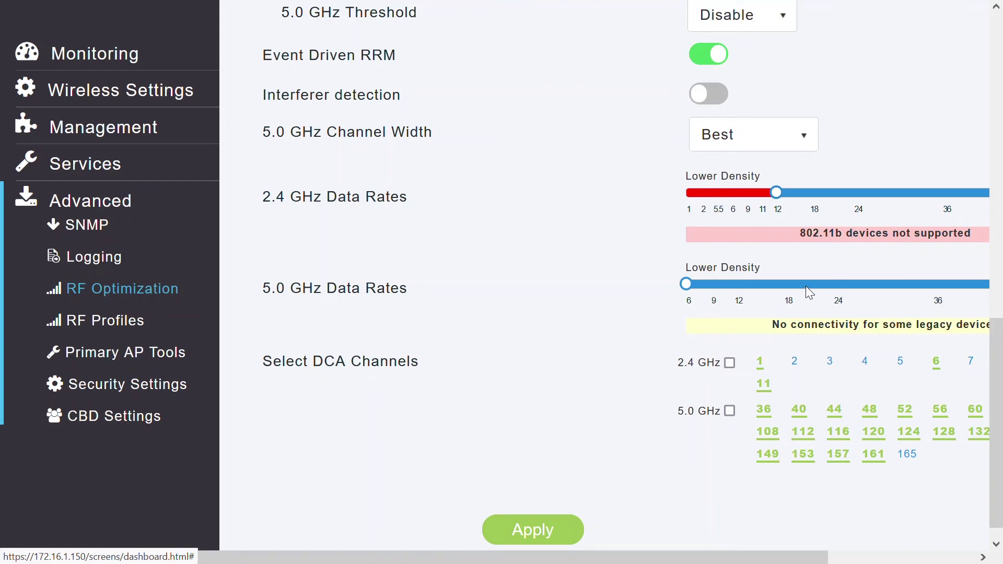
pyautogui.moveTo(806, 287); pyautogui.dragTo(838, 286)
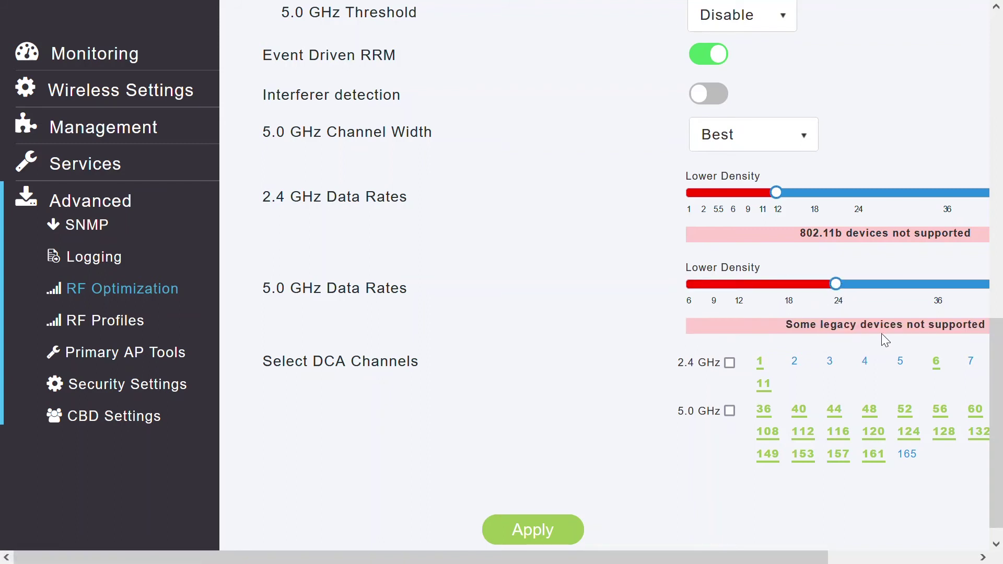
pyautogui.click(697, 196)
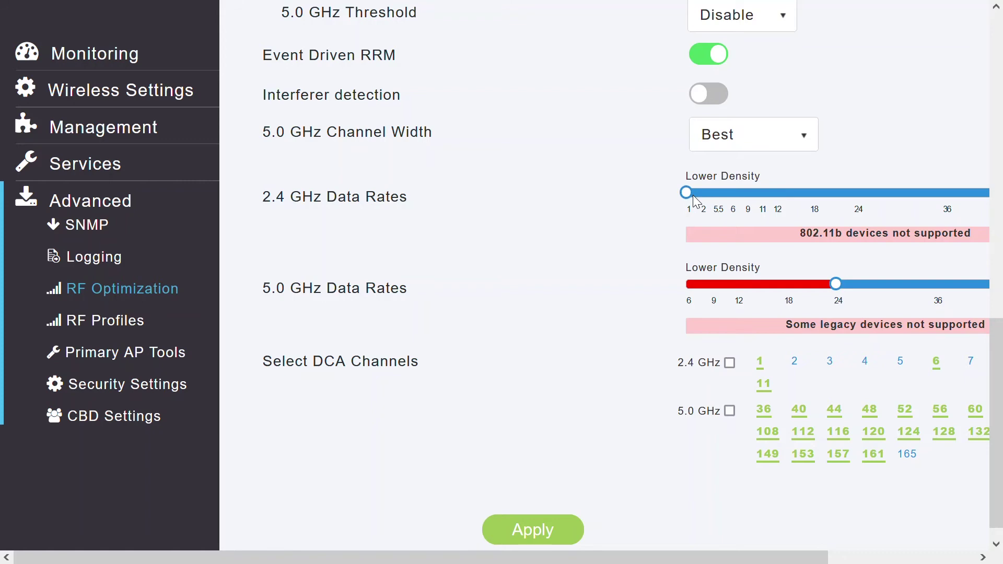
pyautogui.click(696, 201)
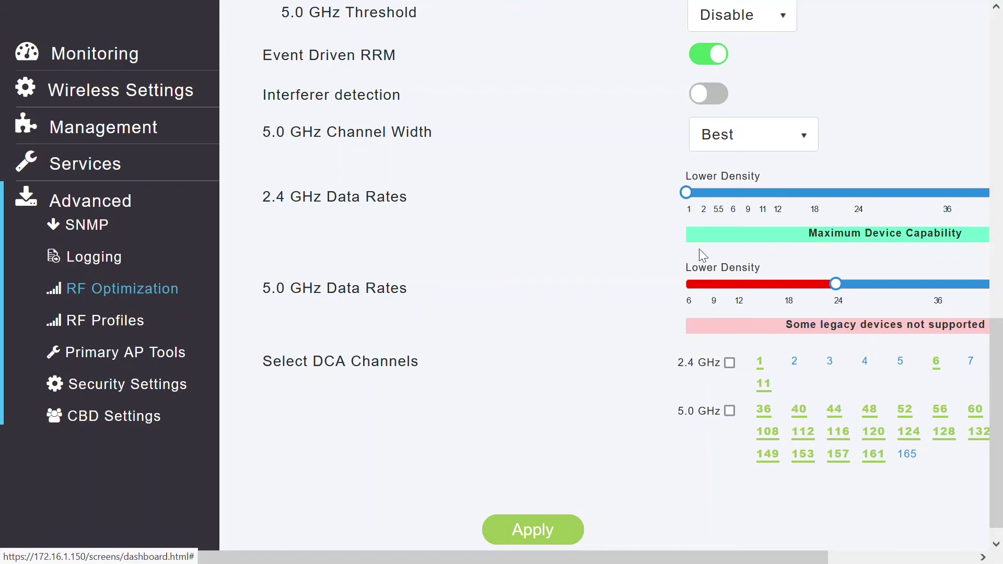
# Step: Reset the 5.0 GHz minimum data rate to its lowest value, 6 Mbps
pyautogui.click(697, 284)
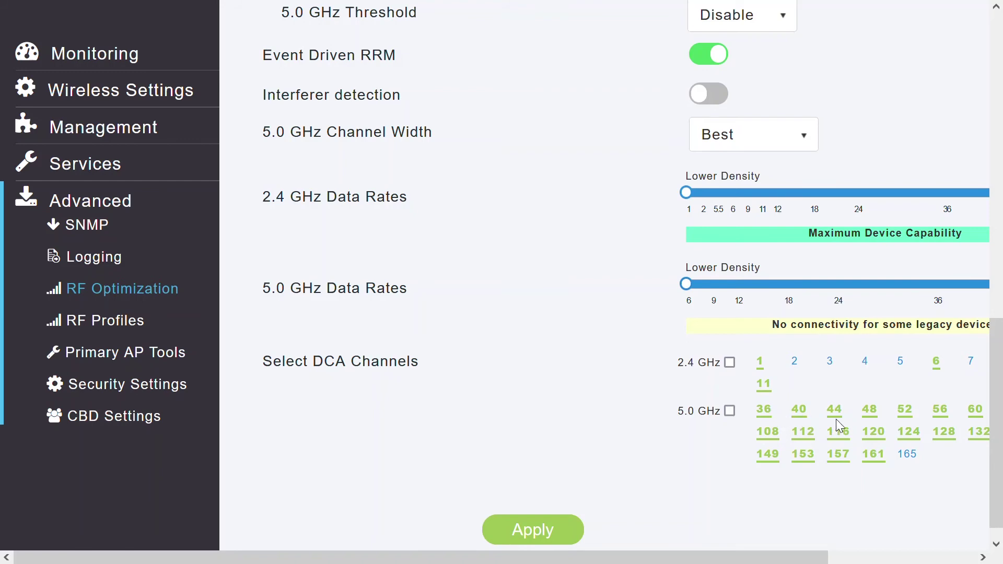
# Step: Drop channel 6 from the 2.4 GHz DCA channels and apply the RF configuration
pyautogui.click(936, 360)
pyautogui.click(529, 531)
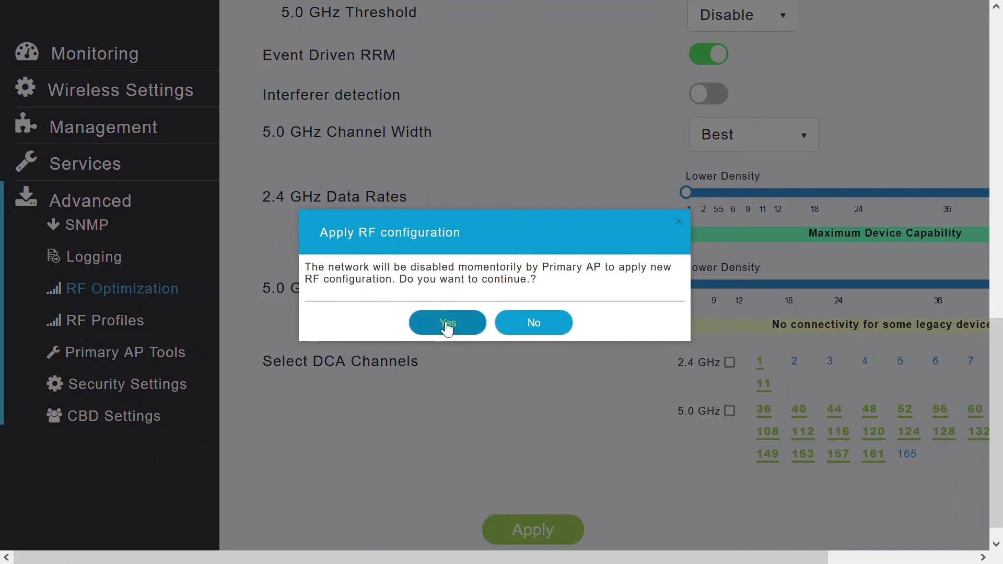
pyautogui.click(447, 326)
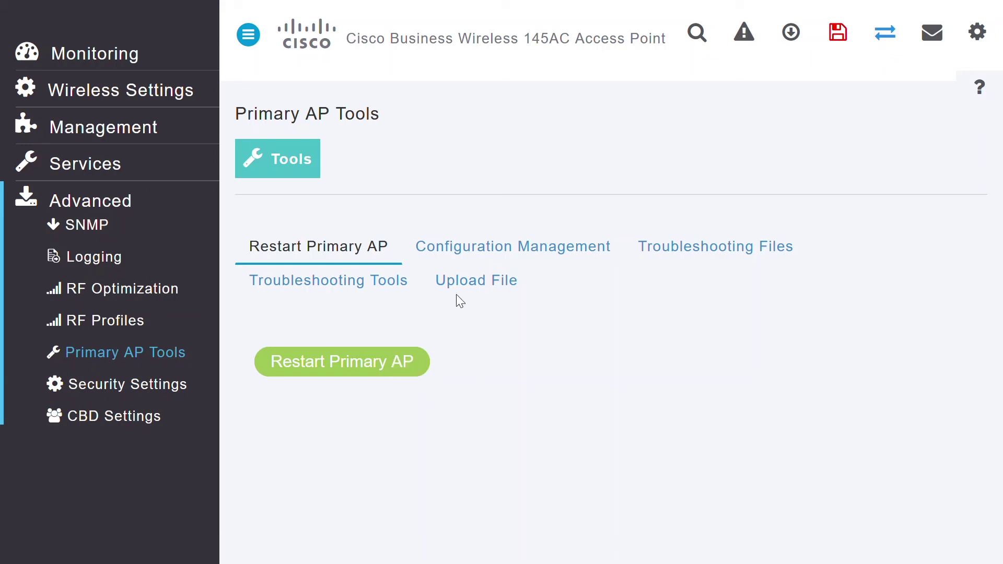
# Step: In Configuration Management, set the config update direction to Upload with HTTP transfer mode
pyautogui.click(536, 250)
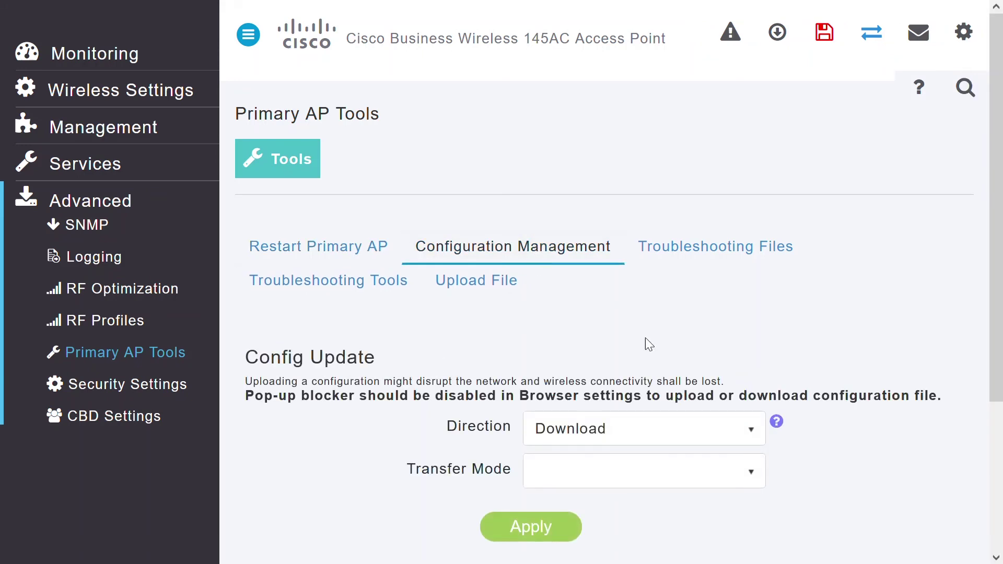
pyautogui.scroll(-2, 804, 376)
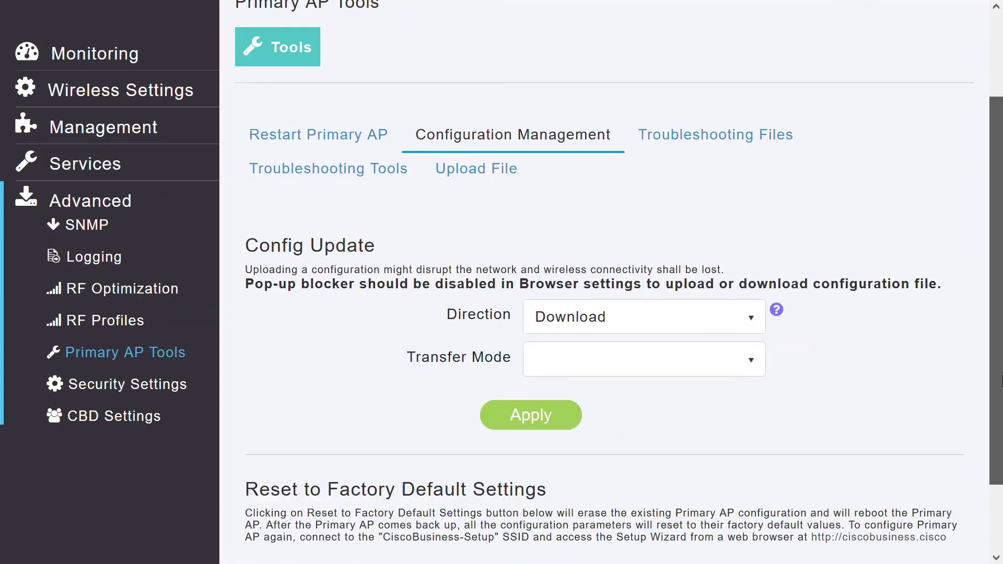
pyautogui.click(751, 322)
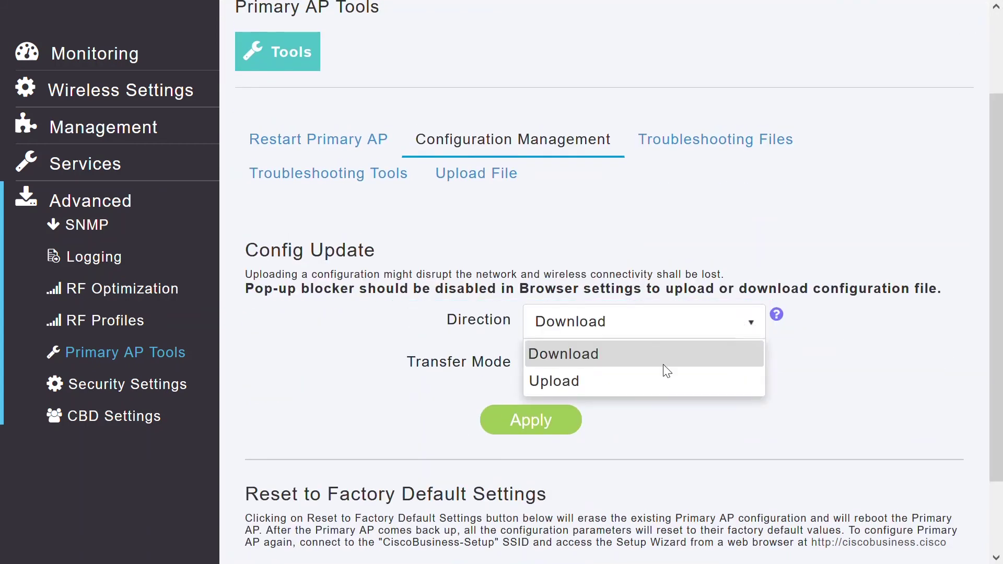
pyautogui.click(894, 385)
pyautogui.click(746, 369)
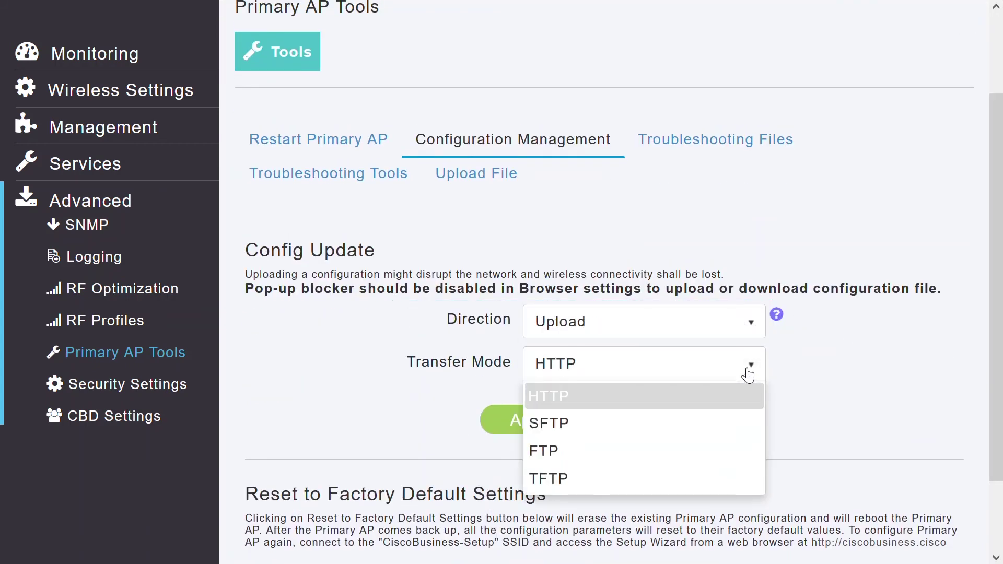
pyautogui.click(799, 398)
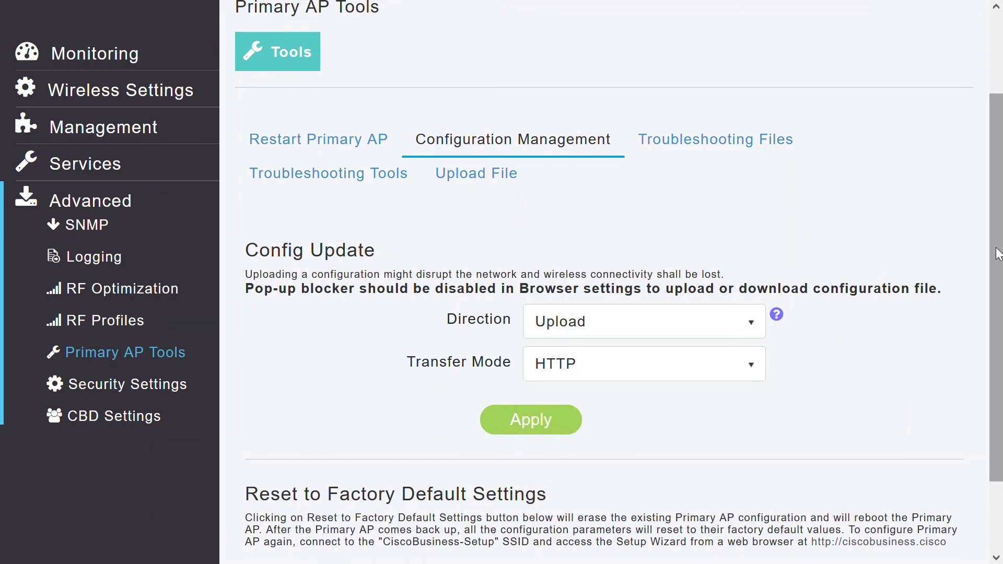
pyautogui.moveTo(995, 267); pyautogui.dragTo(996, 335)
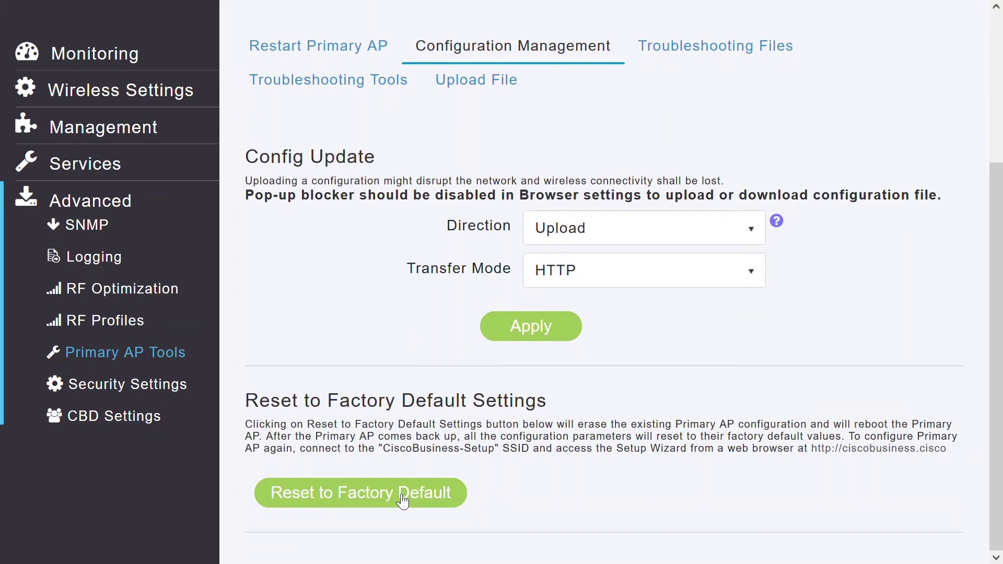
# Step: Set the Troubleshooting Files support bundle transfer mode to HTTP (Local Machine), then view Troubleshooting Tools
pyautogui.click(716, 54)
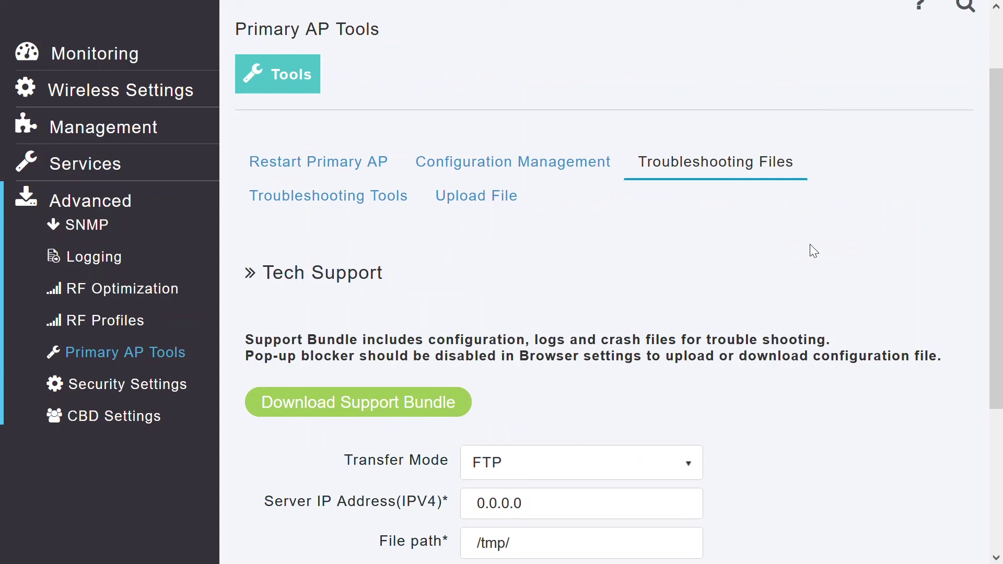
pyautogui.moveTo(996, 217); pyautogui.dragTo(998, 349)
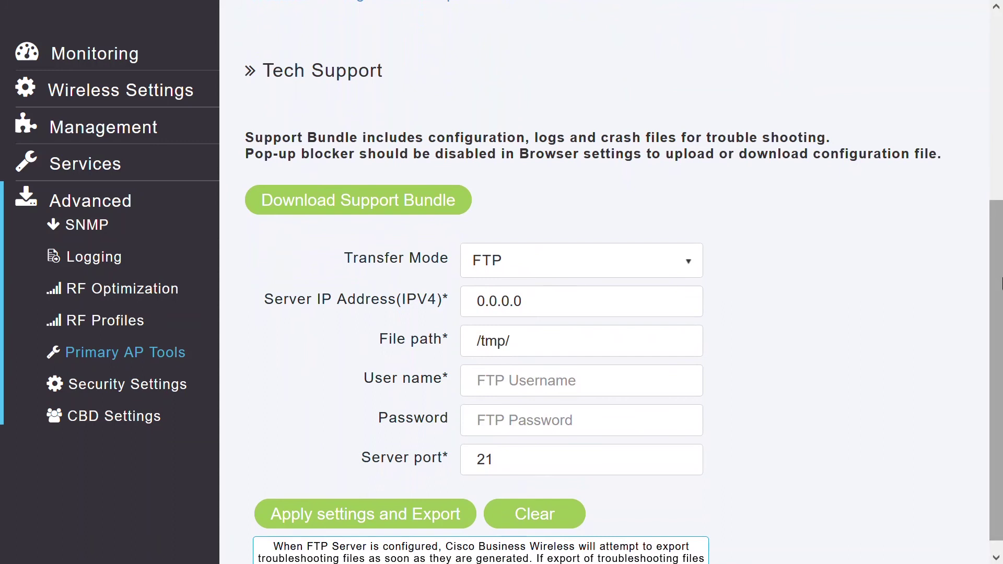
pyautogui.moveTo(999, 293); pyautogui.dragTo(999, 305)
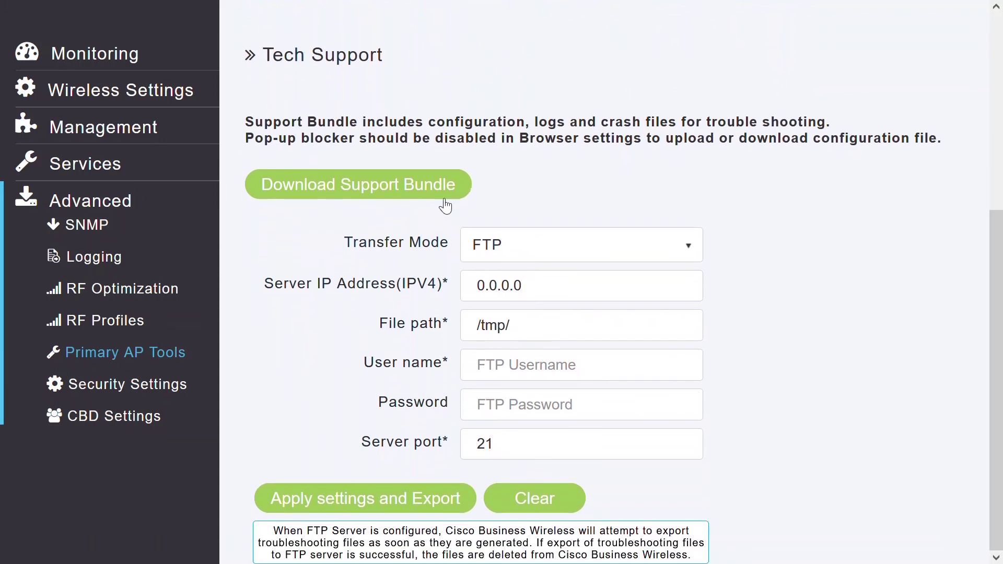
pyautogui.click(553, 252)
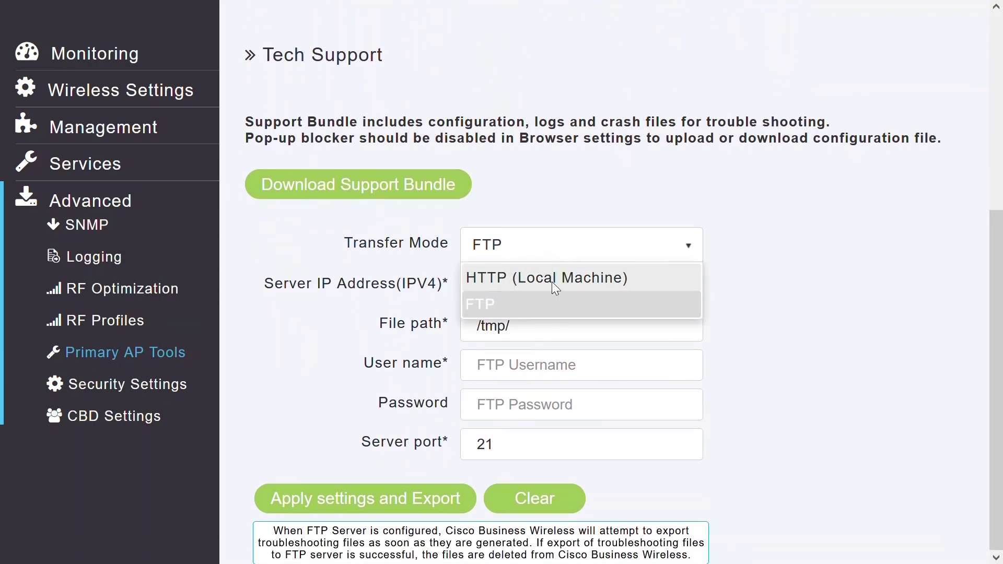
pyautogui.click(553, 277)
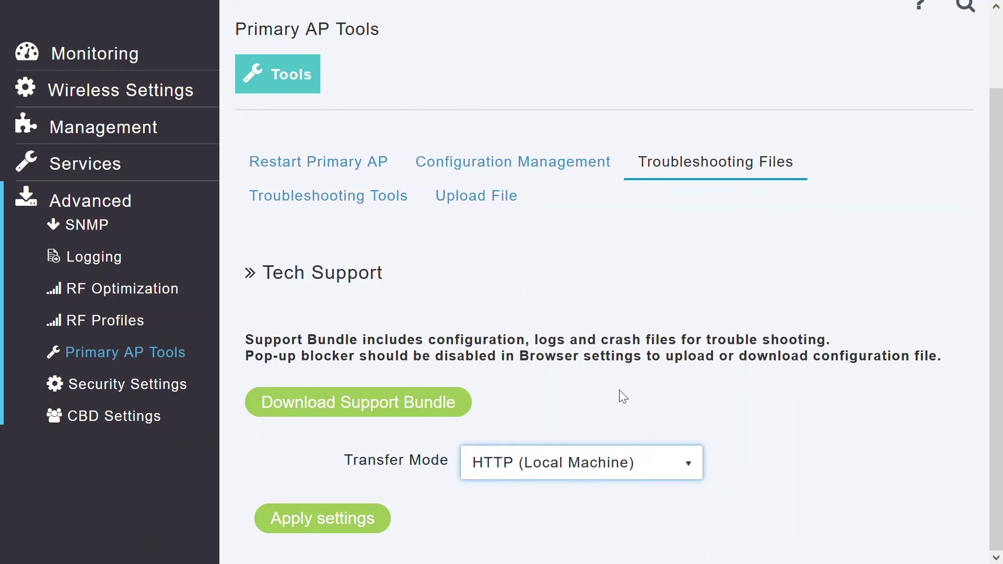
pyautogui.click(362, 200)
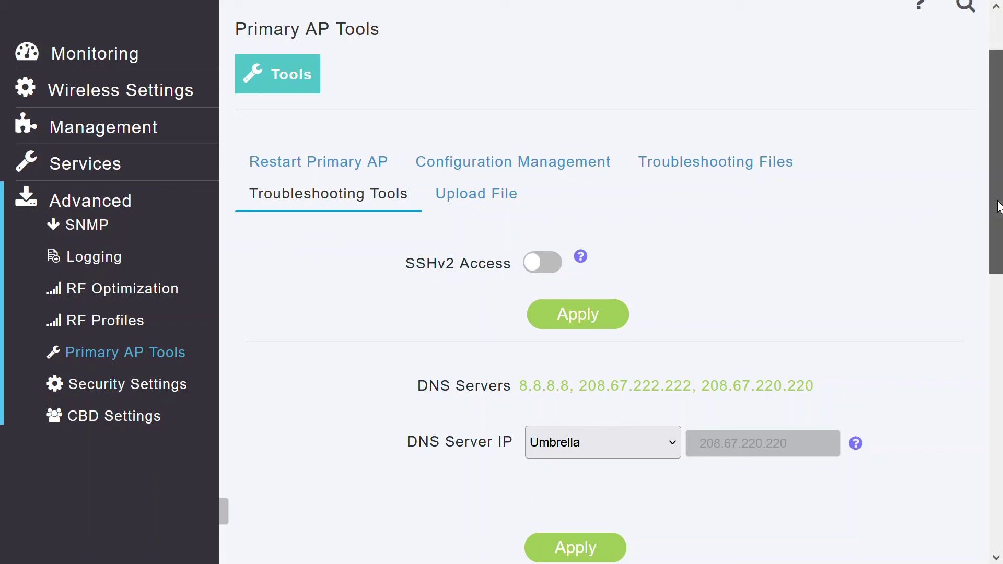
# Step: Switch the DNS server source to User Defined with IP 4.2.2.2 and apply it
pyautogui.moveTo(1000, 207); pyautogui.dragTo(1000, 277)
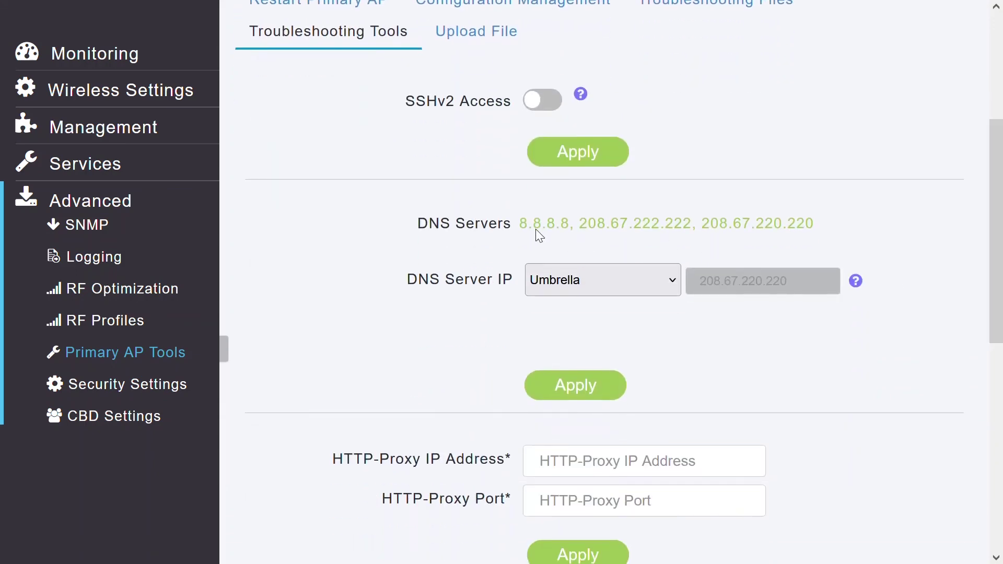
pyautogui.click(641, 282)
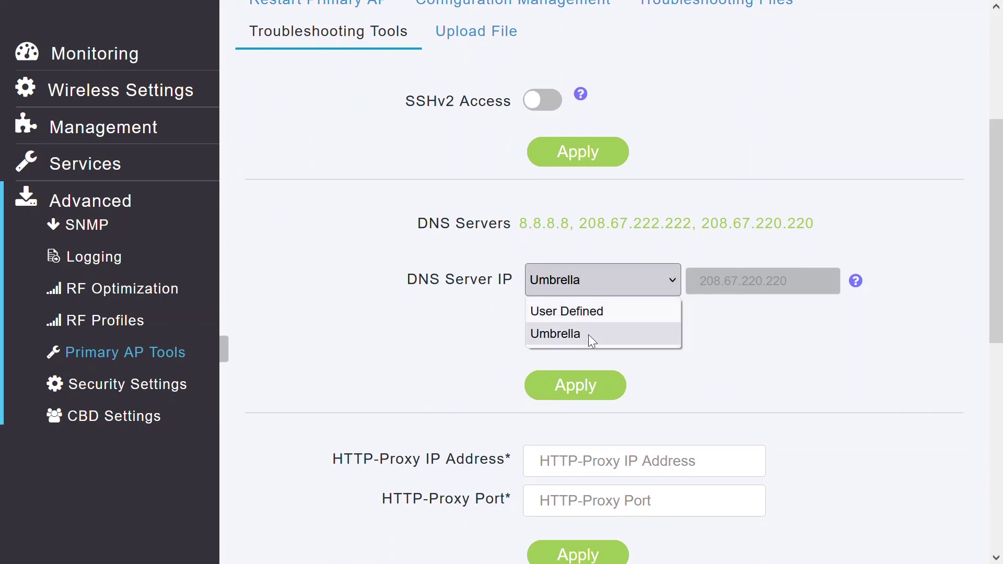
pyautogui.click(569, 309)
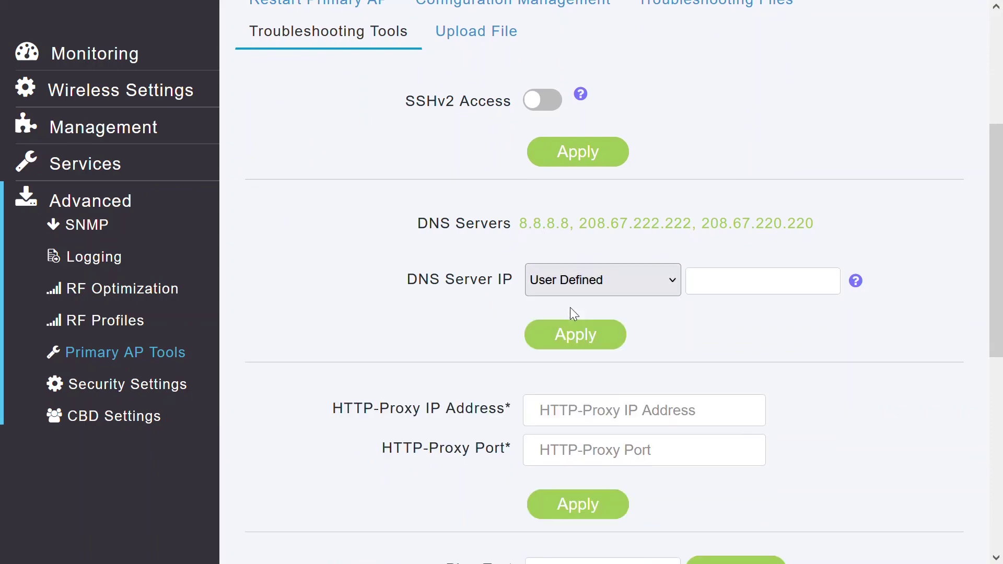
pyautogui.click(742, 280)
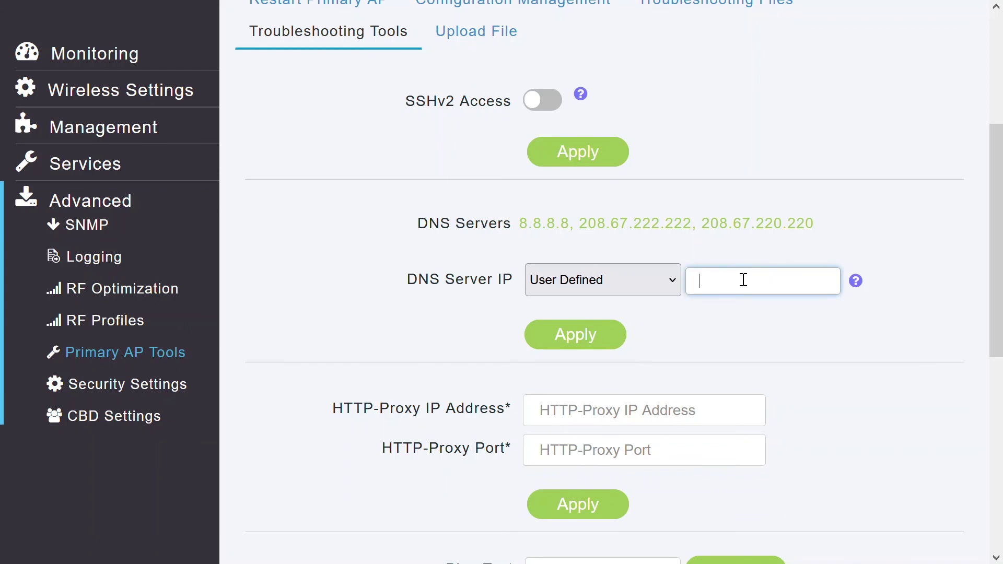
pyautogui.write('4.2.2.2')
pyautogui.click(576, 347)
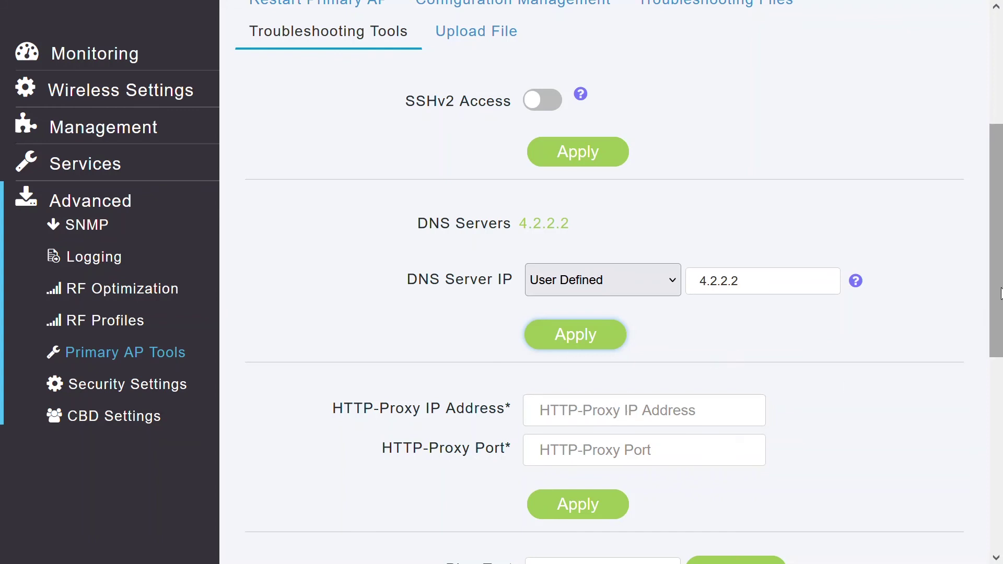
pyautogui.moveTo(1001, 277); pyautogui.dragTo(974, 393)
pyautogui.click(609, 298)
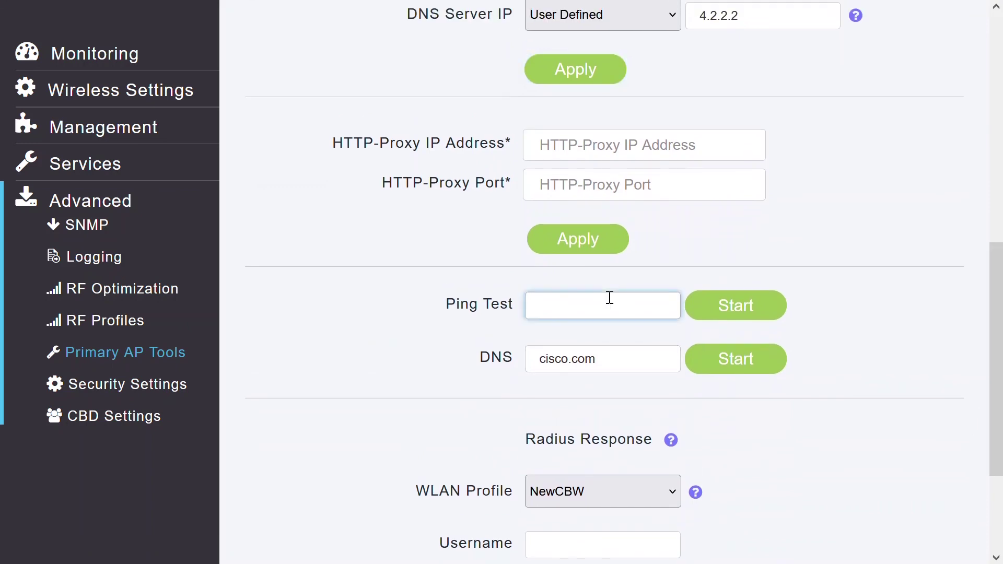
# Step: Ping 8.8.8.8 and run the DNS lookup for cisco.com
pyautogui.write('8.8.8.8')
pyautogui.click(780, 306)
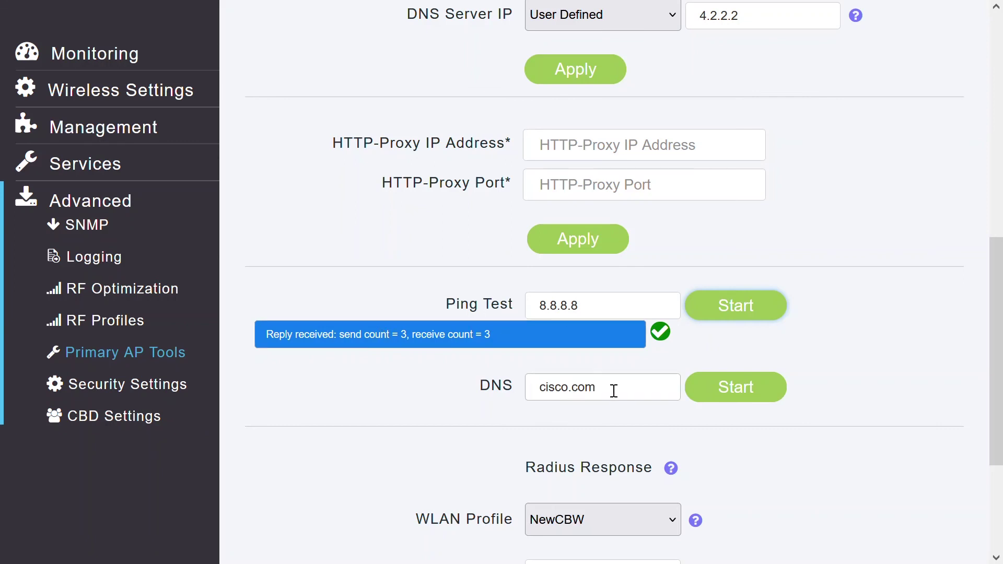
pyautogui.click(734, 402)
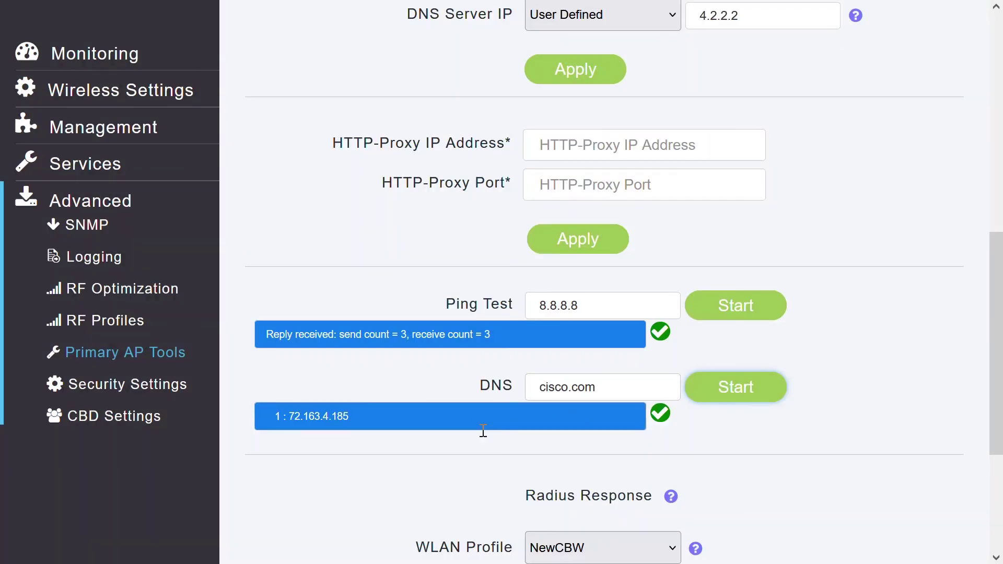
pyautogui.moveTo(1002, 357); pyautogui.dragTo(1001, 454)
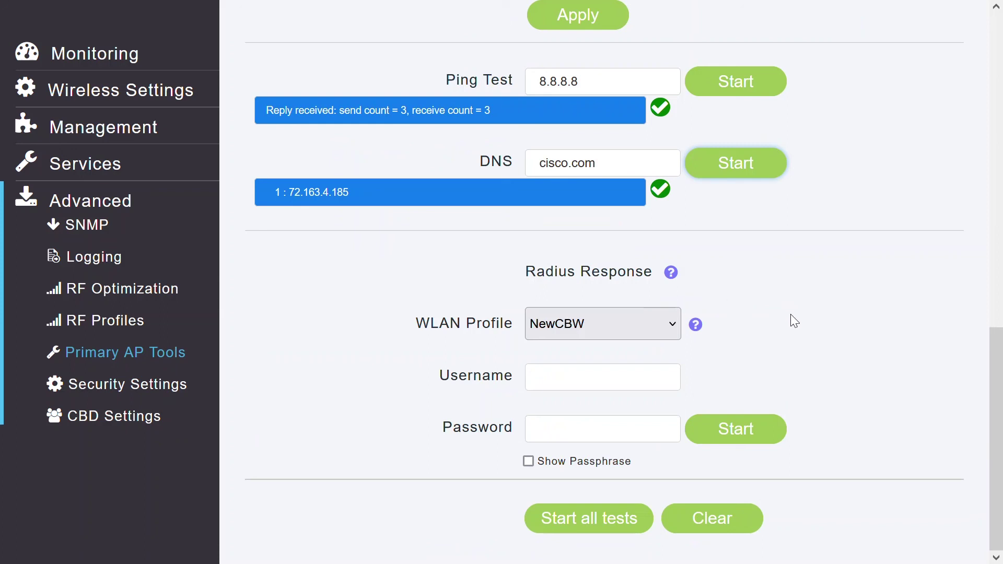
# Step: Start a RADIUS response test with a test username and password, then clear the test results
pyautogui.click(619, 385)
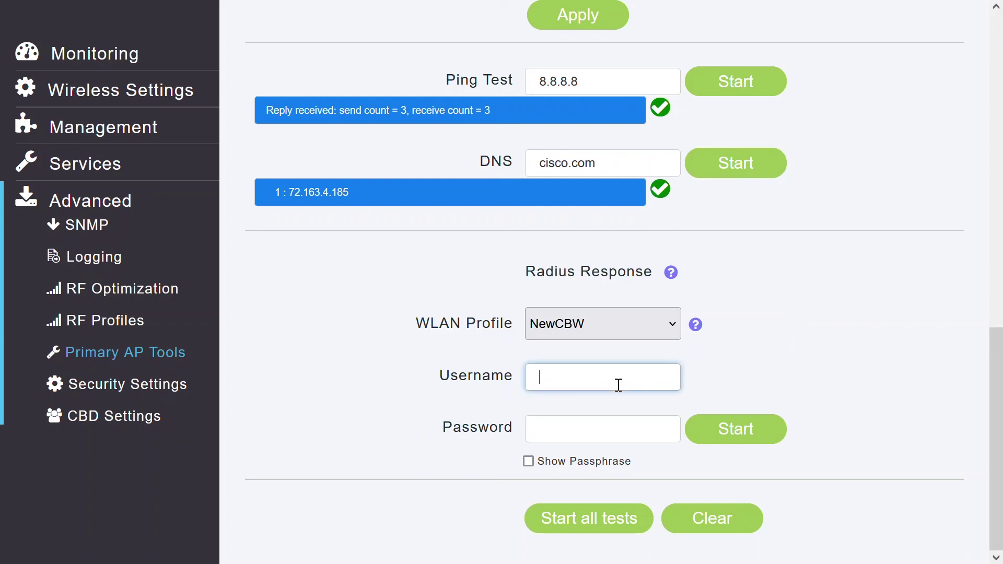
pyautogui.write('user1')
pyautogui.click(600, 420)
pyautogui.write('********')
pyautogui.click(773, 436)
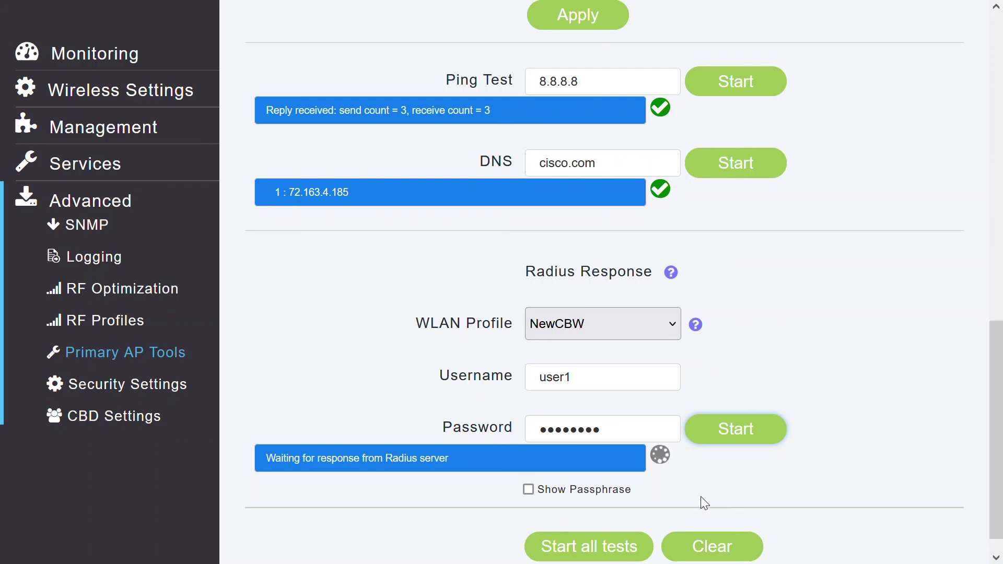
pyautogui.click(713, 554)
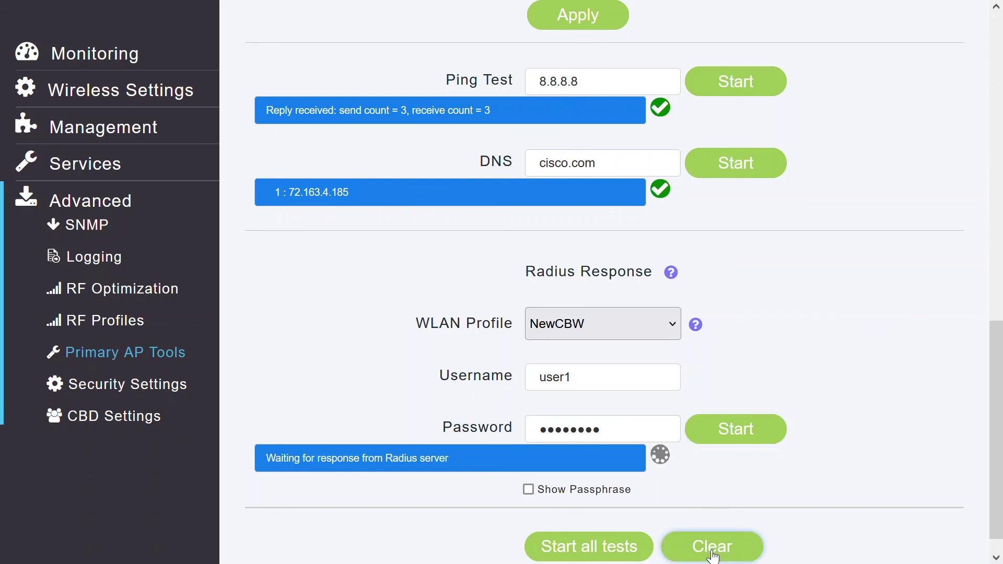